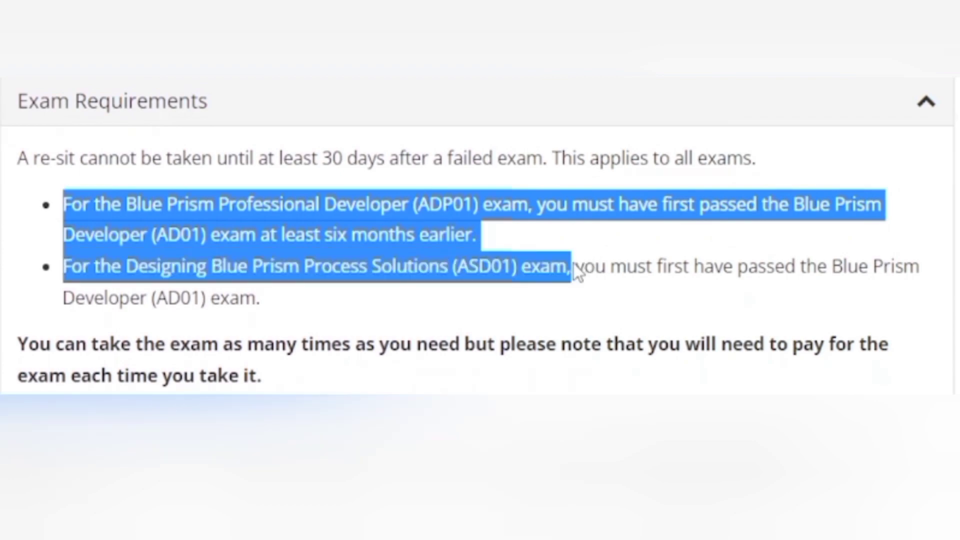
Clear the text selection in the opened Exam Requirements section
click(562, 293)
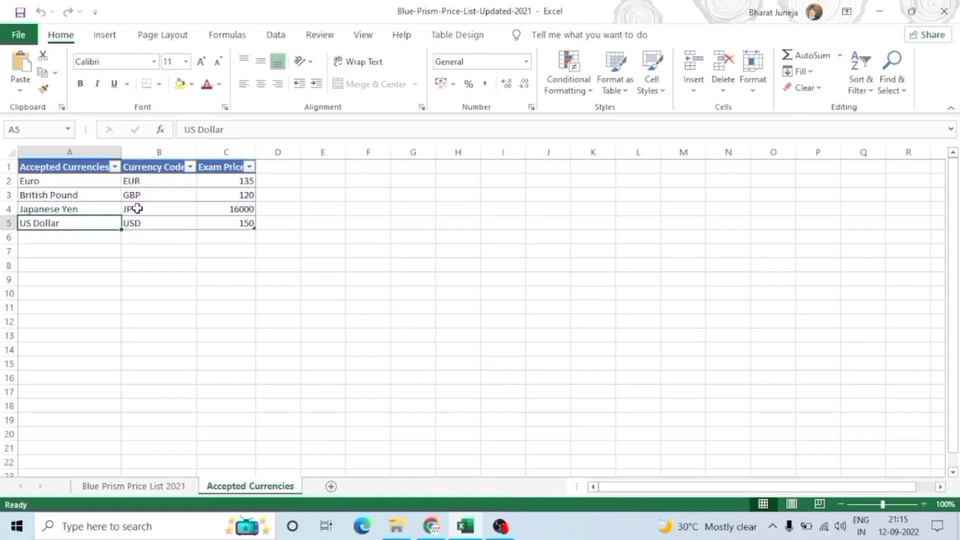
Widen column C on Accepted Currencies so Exam Price values like 16000 and 150 fit
click(135, 207)
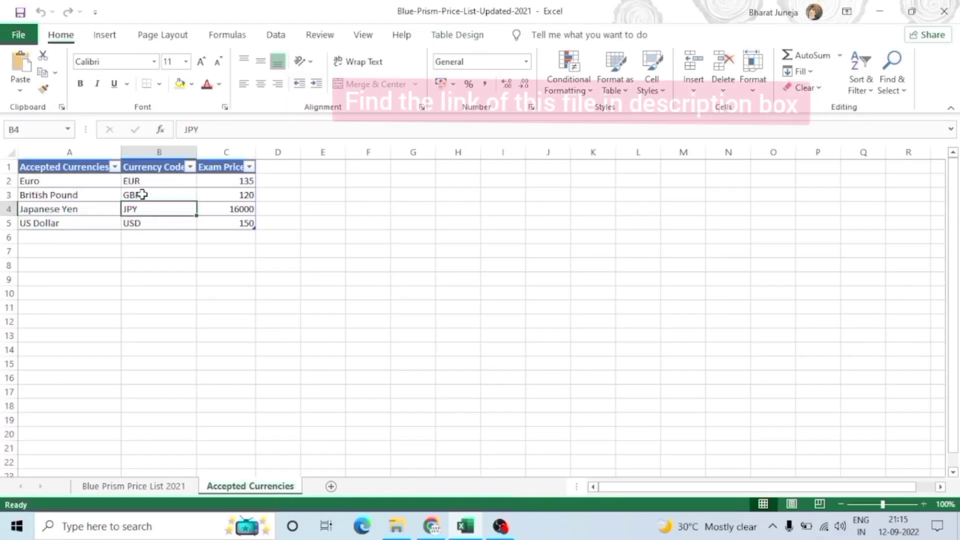
click(150, 193)
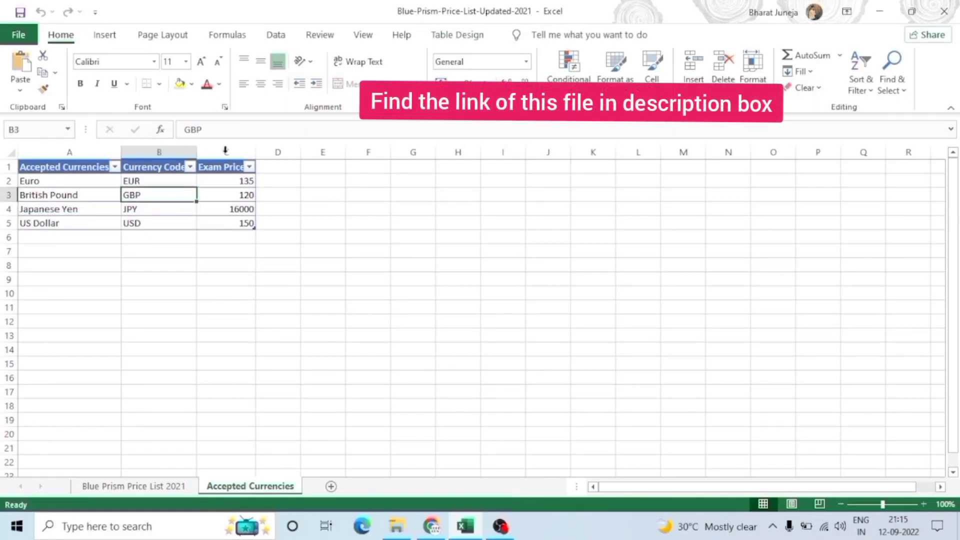
drag(255, 151, 314, 151)
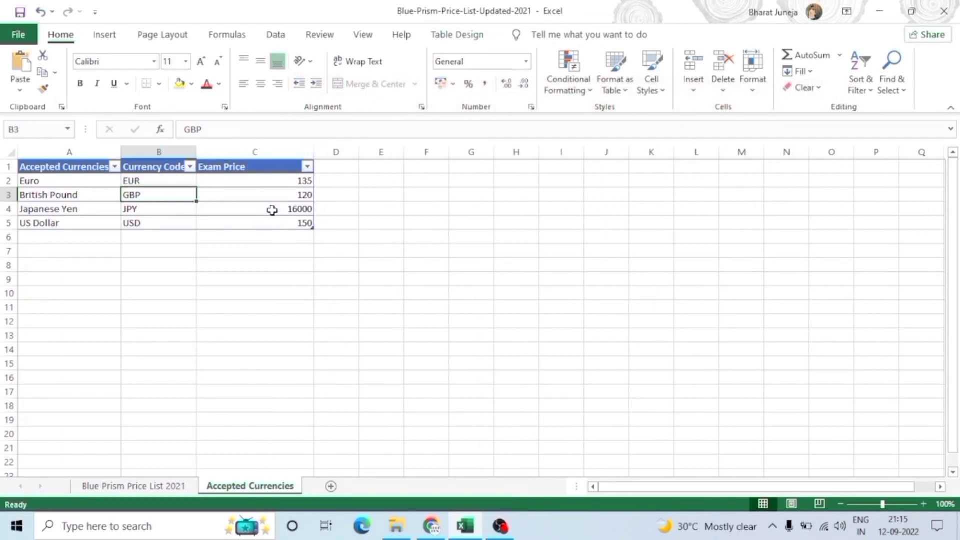
click(272, 210)
click(264, 227)
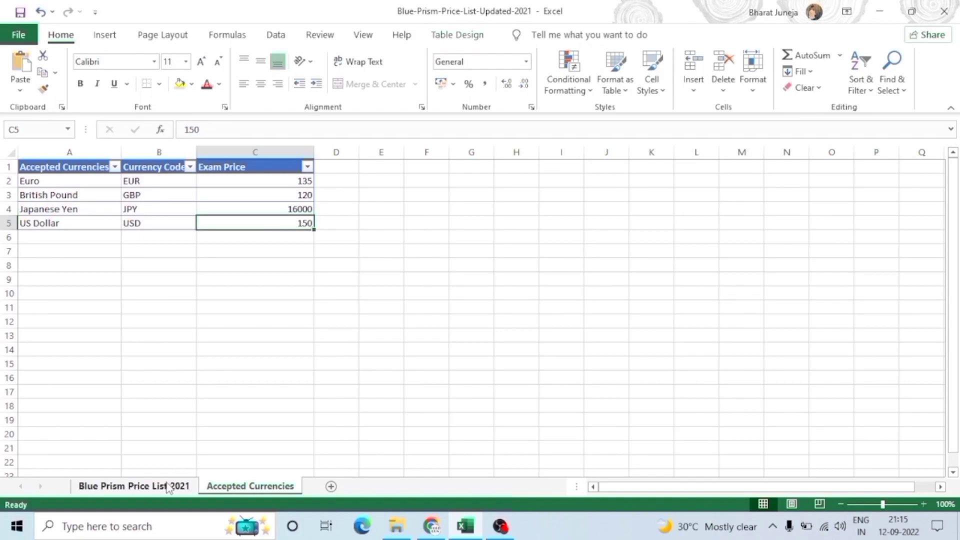
Go to the Blue Prism Price List 2021 sheet and check the fee column's filter options
click(168, 487)
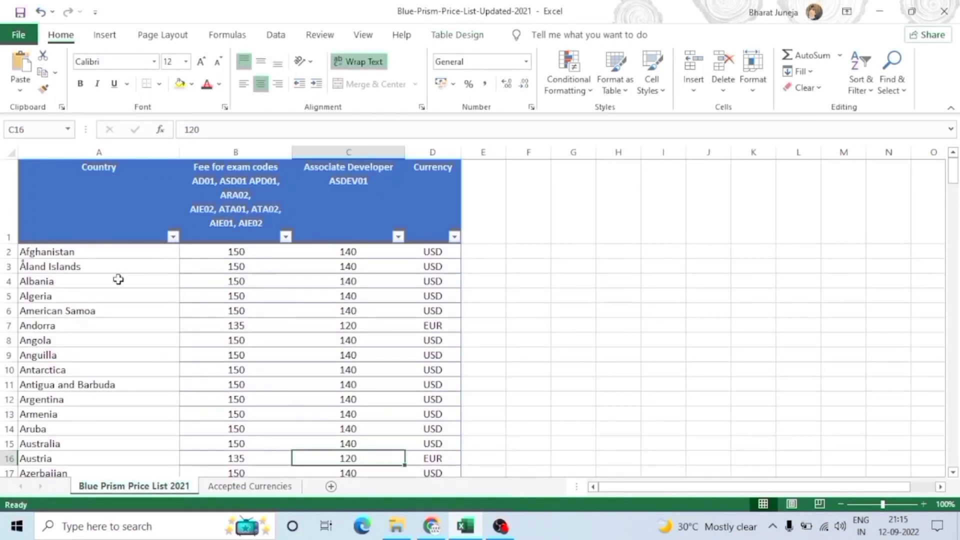
click(234, 196)
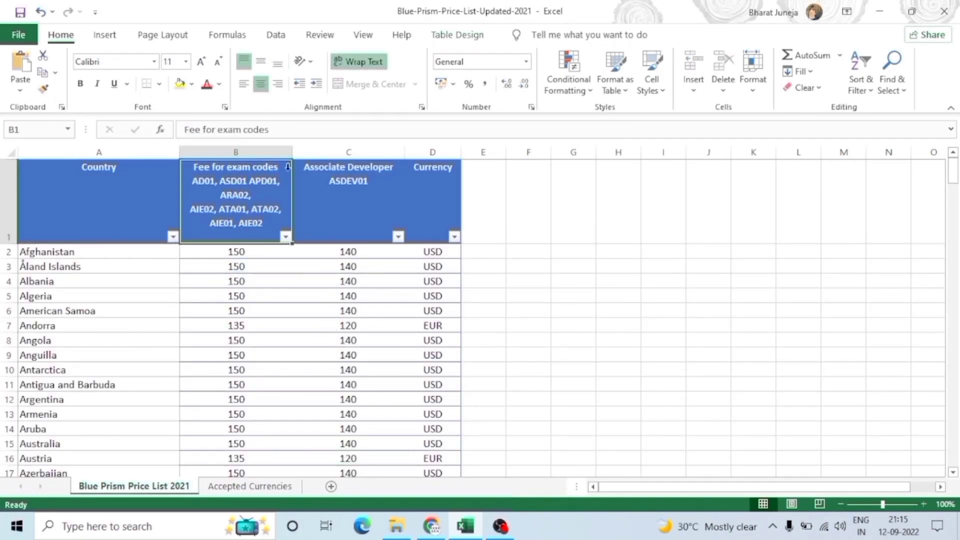
click(327, 187)
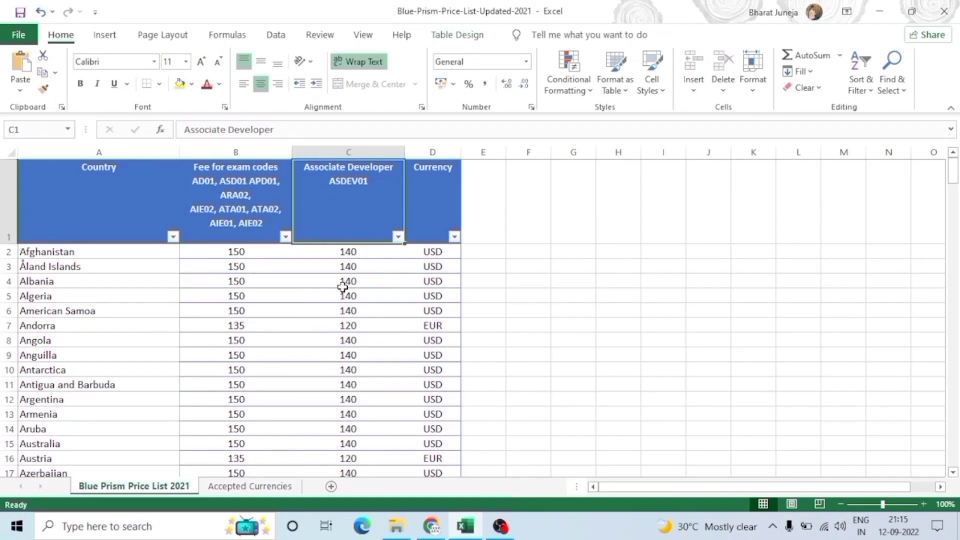
click(286, 236)
click(454, 237)
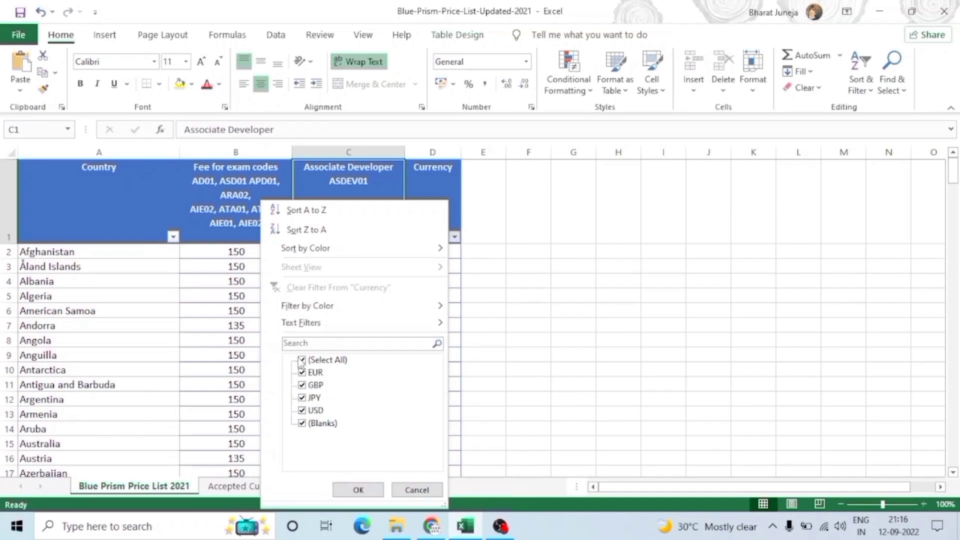
Uncheck EUR in the Currency column filter to hide EUR-priced countries
click(303, 372)
click(356, 489)
click(249, 487)
click(134, 486)
click(452, 252)
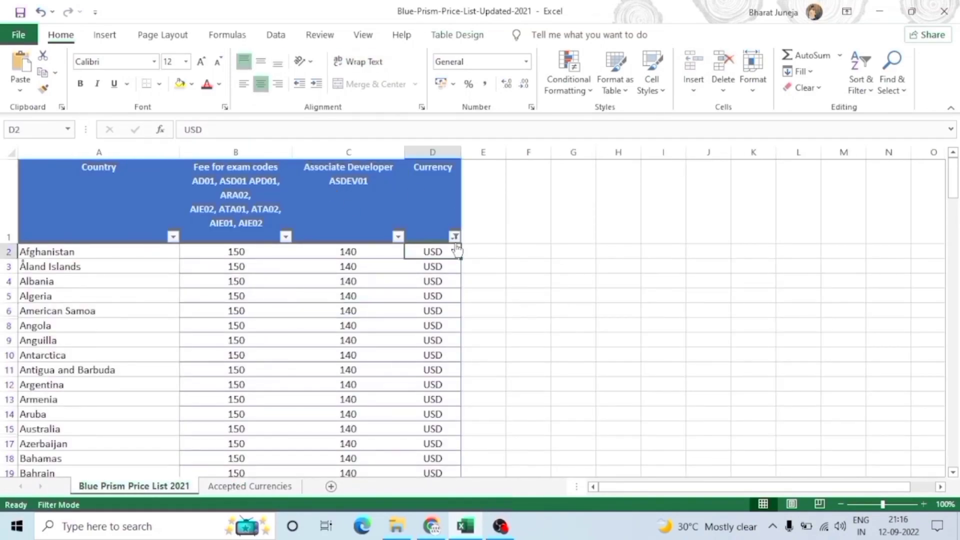
key(ctrl+z)
scroll(217, 322, down, 20)
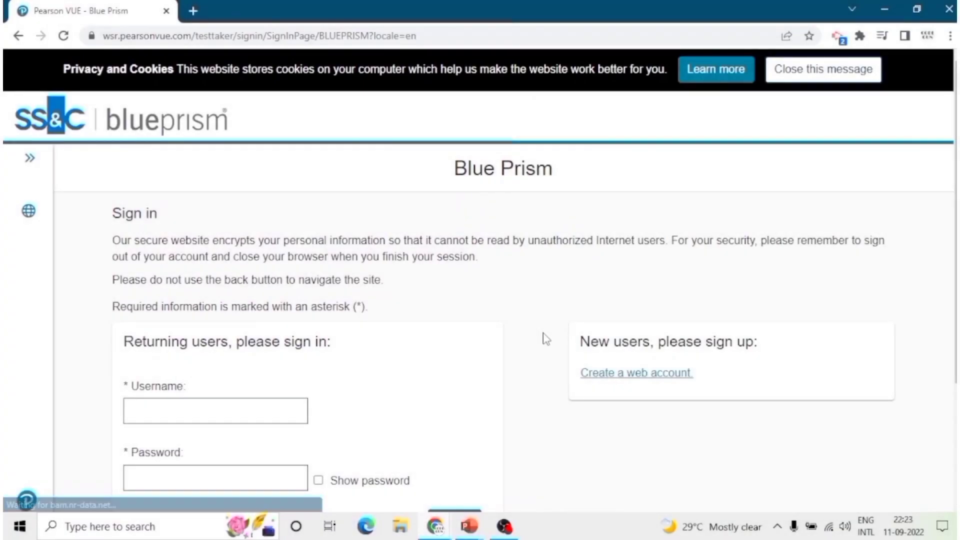
Start a new Pearson VUE web account and tick the privacy agreement consent
click(659, 374)
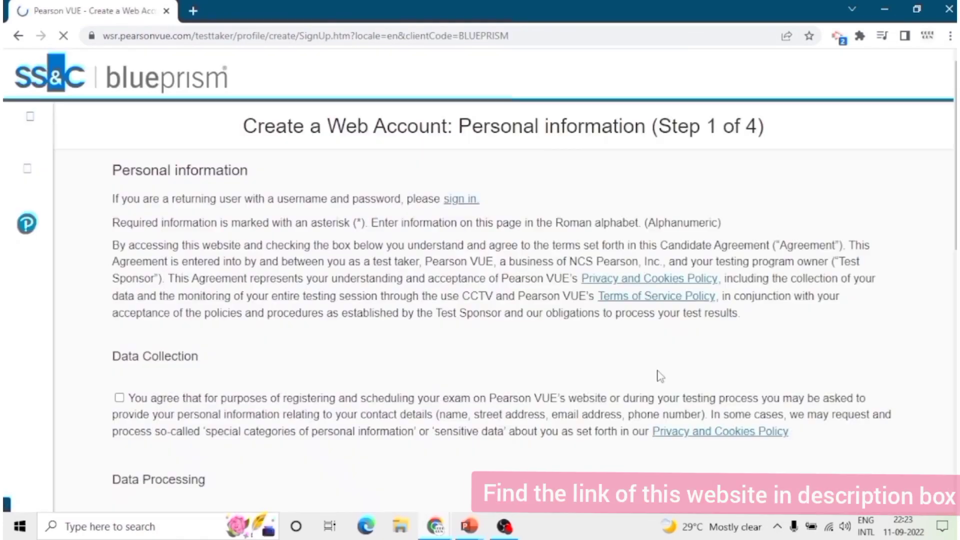
scroll(707, 355, down, 15)
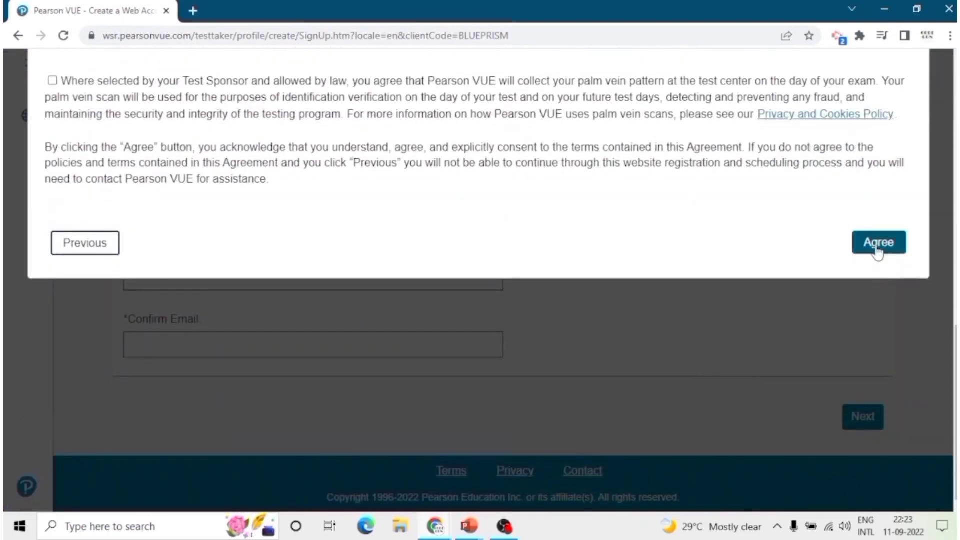
click(878, 250)
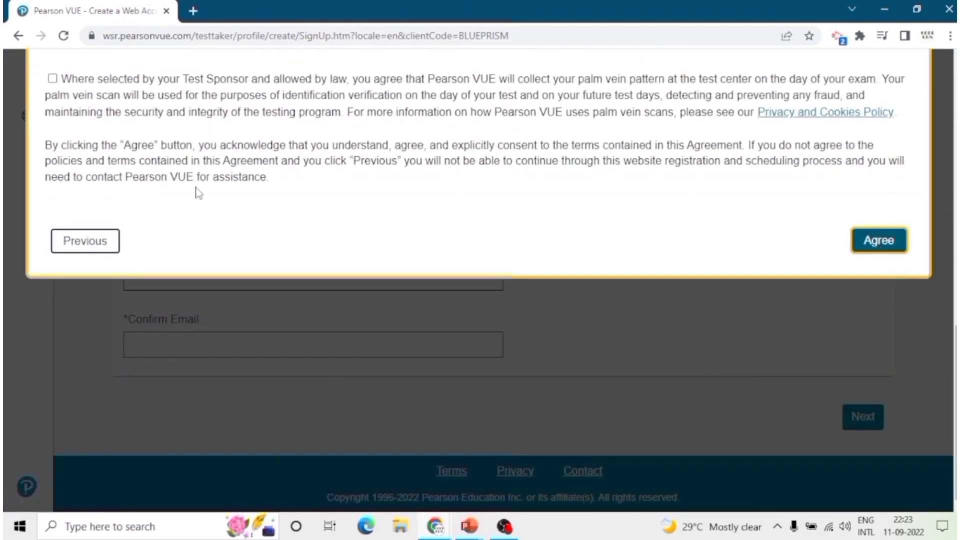
scroll(509, 282, down, 4)
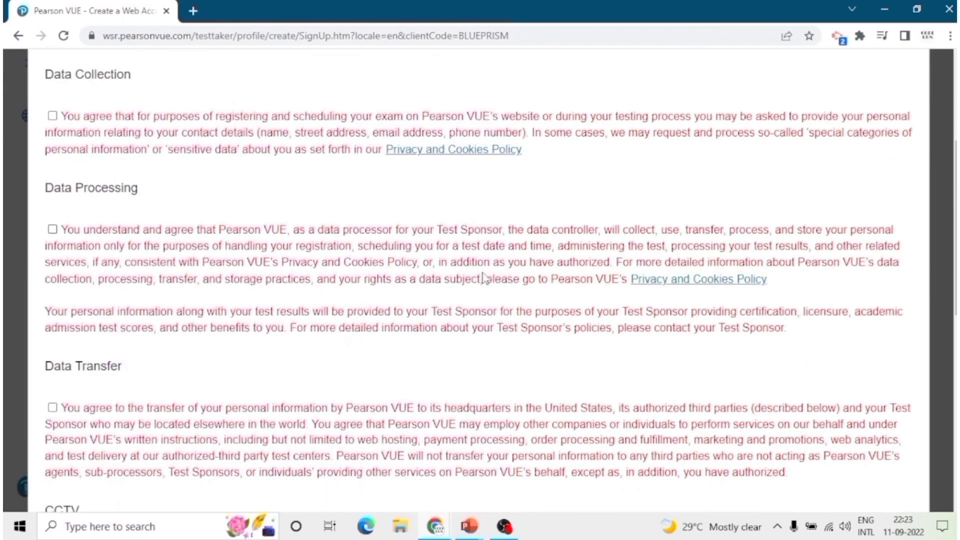
scroll(264, 241, up, 3)
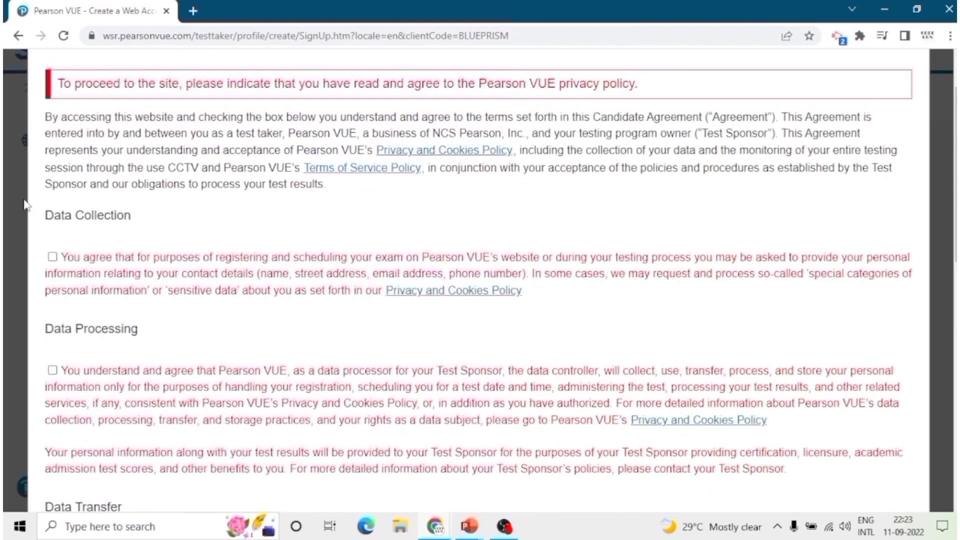
Tick the data collection, processing, transfer, CCTV and palm vein consents, then agree
click(52, 257)
scroll(135, 296, down, 2)
click(52, 300)
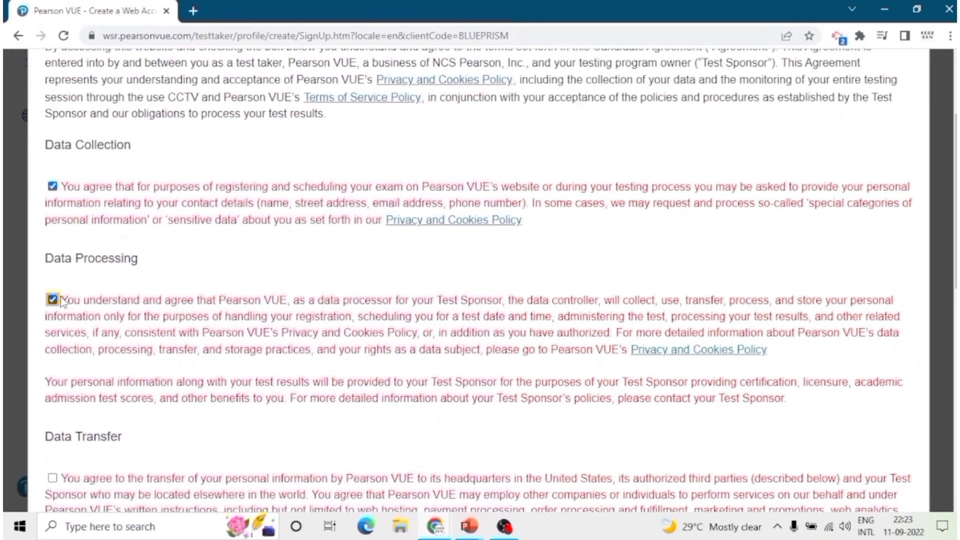
scroll(94, 337, down, 2)
scroll(95, 336, down, 1)
click(52, 337)
scroll(55, 345, down, 3)
scroll(55, 345, down, 1)
click(53, 339)
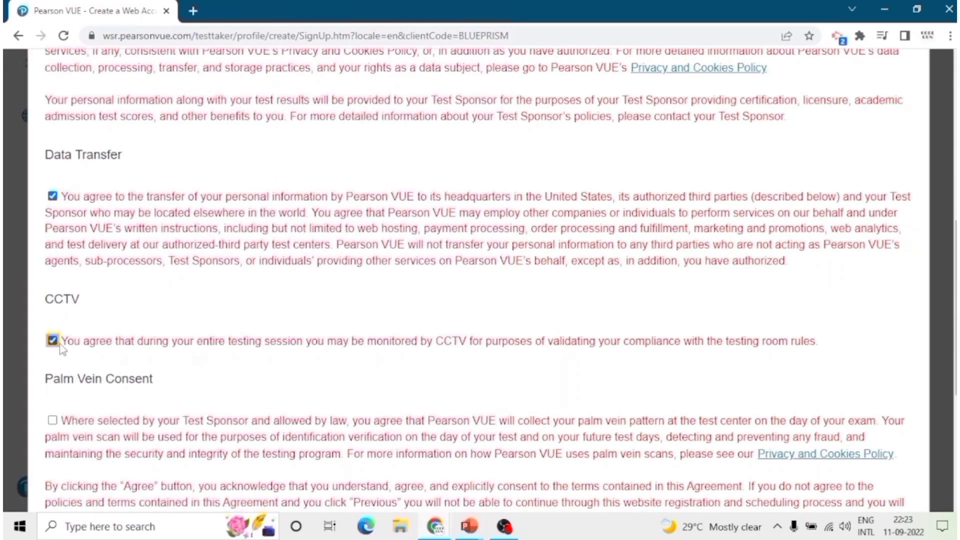
scroll(59, 338, down, 3)
click(52, 279)
click(876, 445)
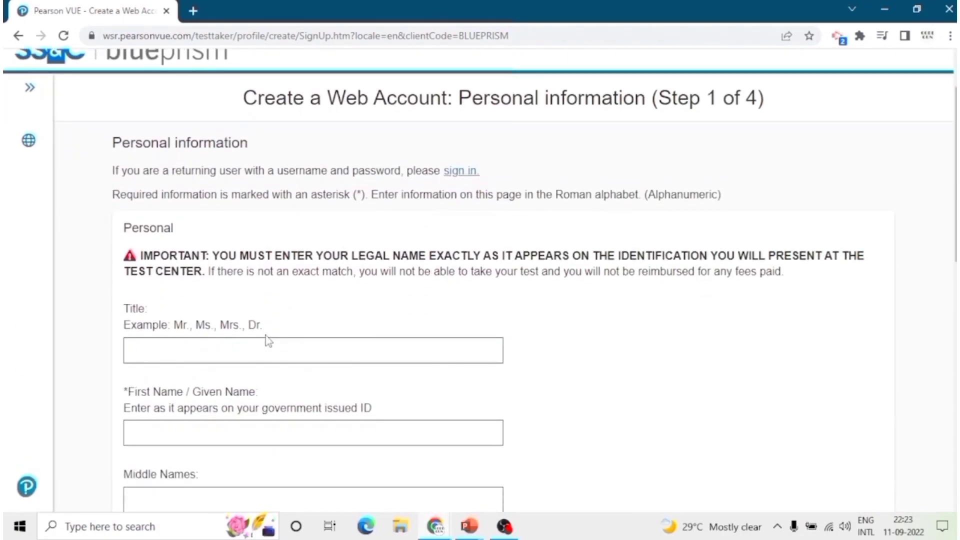
Fill the title, first, middle and last name fields with the placeholder 'ABC'
click(178, 350)
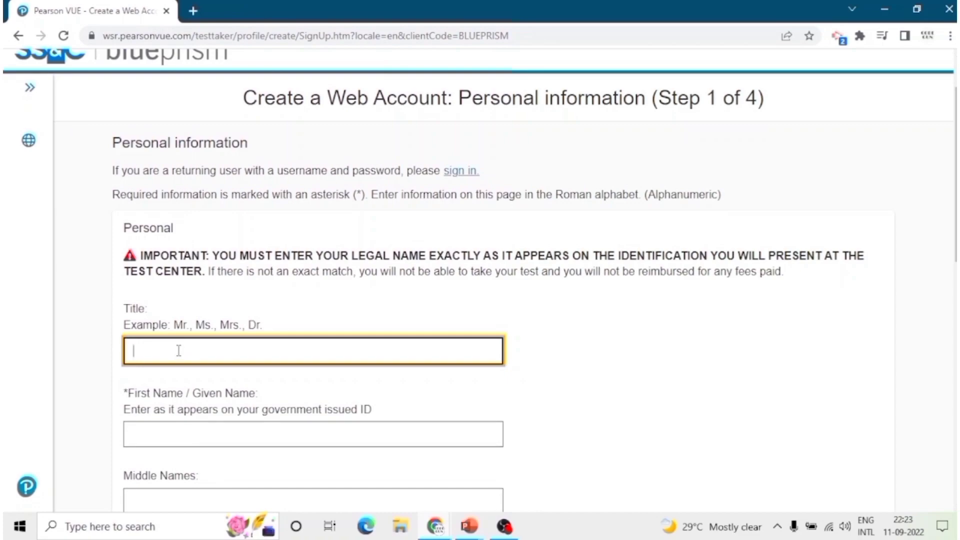
text(ABC)
scroll(180, 353, down, 1)
click(189, 361)
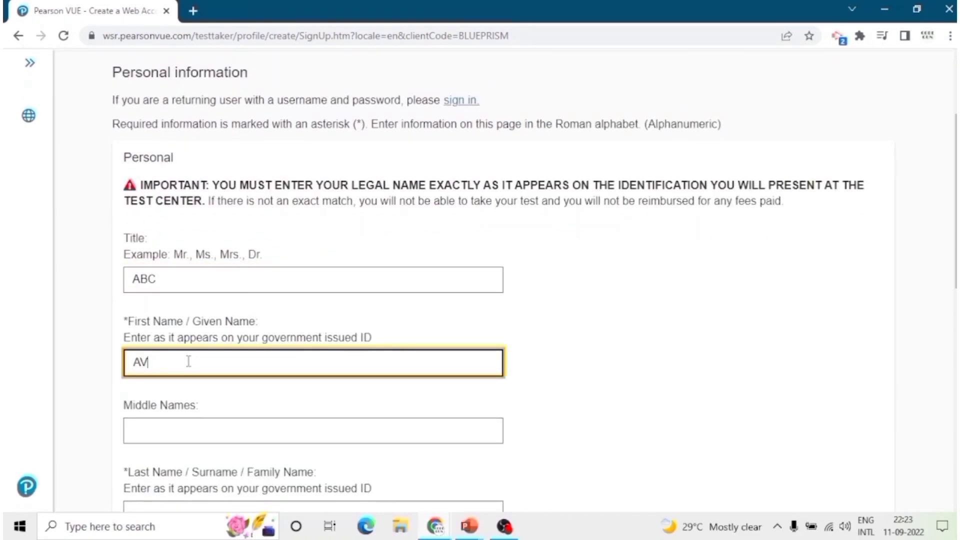
text(ABC)
key(ctrl+a)
key(ctrl+c)
key(Tab)
key(ctrl+v)
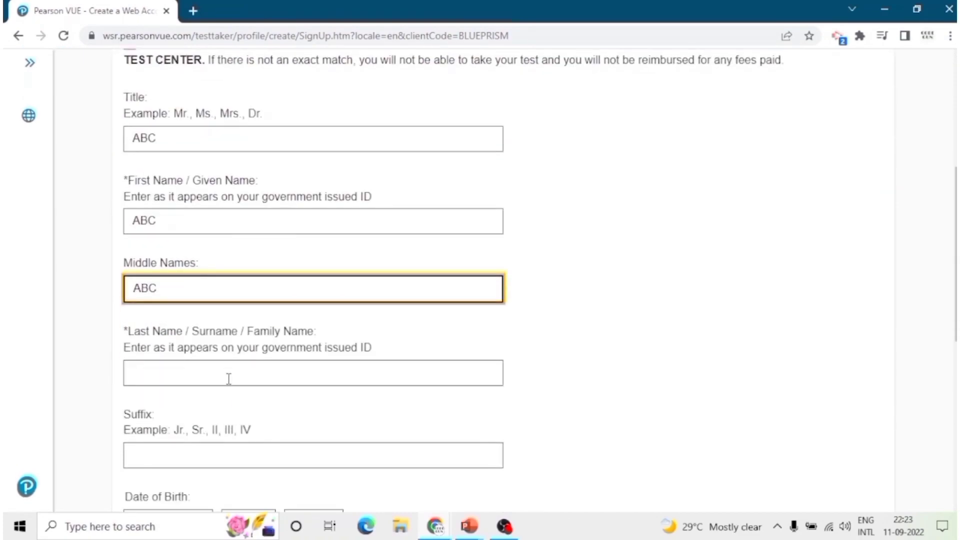
key(Tab)
key(ctrl+v)
key(Tab)
Enter and confirm a placeholder email, fill the suffix, and submit the personal information step
key(ctrl+v)
key(Tab)
Set the date of birth to January 1, 1986
click(172, 379)
click(175, 199)
click(248, 379)
click(246, 100)
click(312, 381)
scroll(253, 244, down, 4)
click(313, 100)
text(1986)
key(Return)
click(208, 280)
key(ctrl+v)
text(@)
key(ctrl+v)
text(.com)
key(ctrl+a)
key(ctrl+c)
key(Tab)
key(ctrl+v)
key(Return)
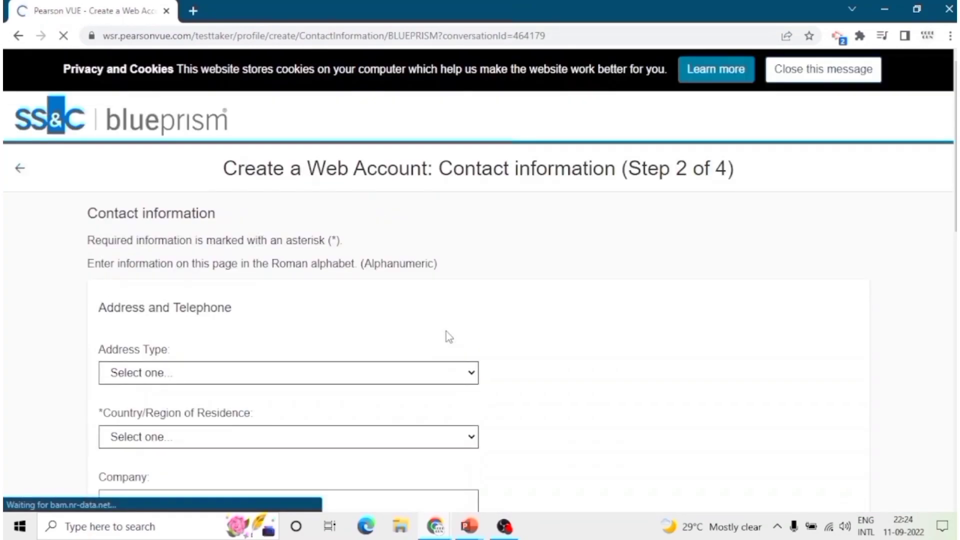
Paste the copied text into Address 1 on the contact page
scroll(446, 331, down, 5)
click(236, 361)
key(ctrl+v)
scroll(220, 320, down, 5)
Fill in the city and enter 11 in the ZIP code field
click(216, 286)
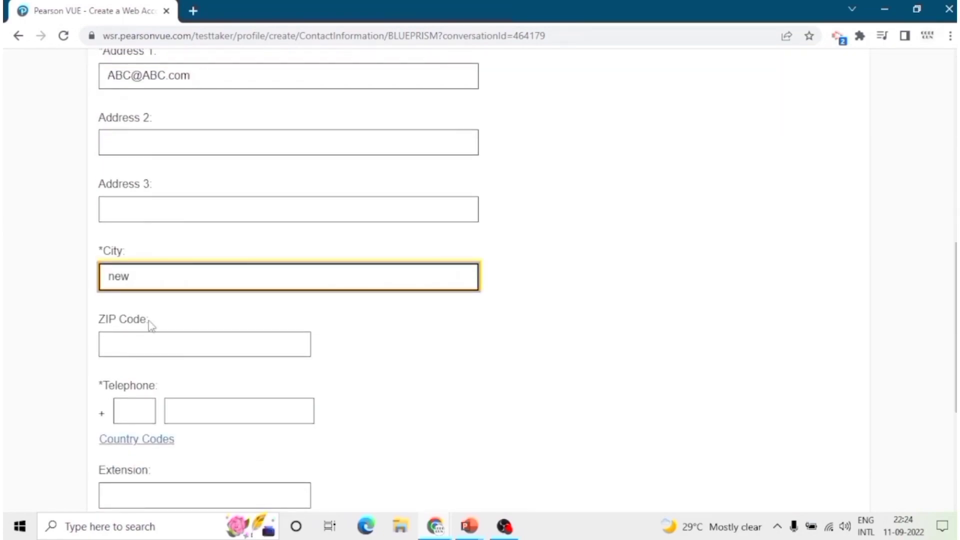
key(Tab)
key(Tab)
scroll(146, 343, down, 1)
text(11)
Enter a placeholder telephone number of 1s with country code 91, then submit the contact details
click(278, 336)
text(111111111111111111)
key(BackSpace)
key(BackSpace)
key(BackSpace)
key(BackSpace)
key(BackSpace)
key(BackSpace)
key(BackSpace)
key(BackSpace)
key(BackSpace)
key(BackSpace)
key(BackSpace)
key(BackSpace)
key(BackSpace)
key(BackSpace)
key(BackSpace)
key(BackSpace)
key(BackSpace)
text(1111111)
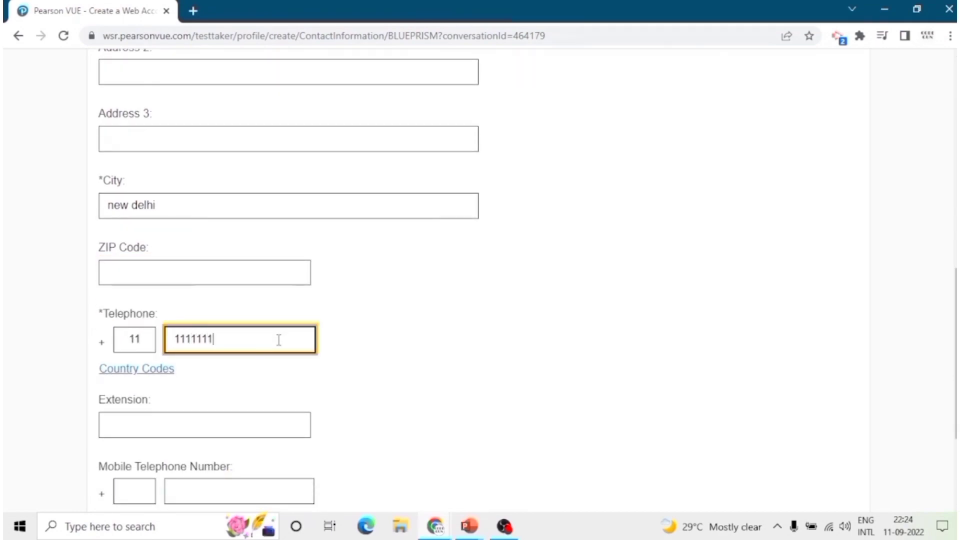
click(133, 339)
key(BackSpace)
key(BackSpace)
text(91)
scroll(145, 317, down, 3)
click(853, 419)
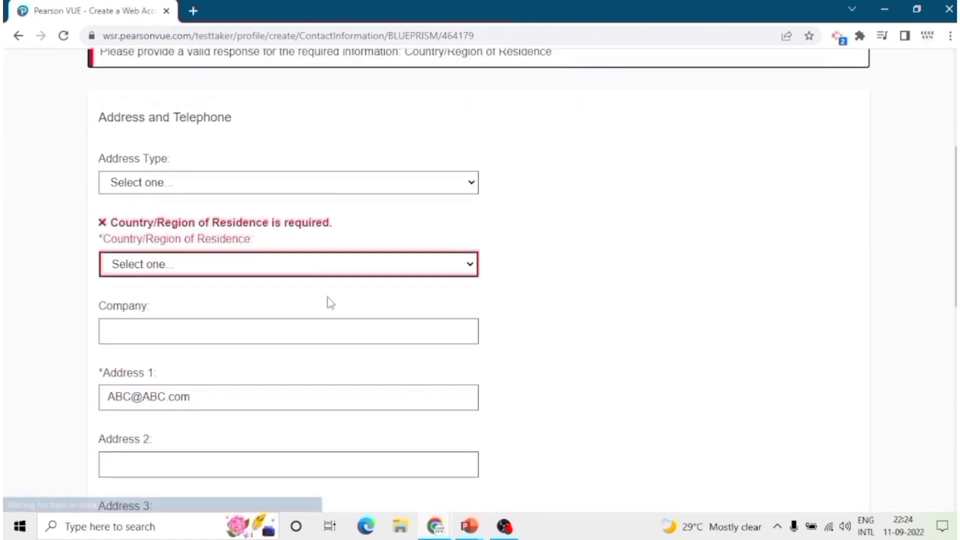
Choose India as country of residence and submit the contact page
click(270, 264)
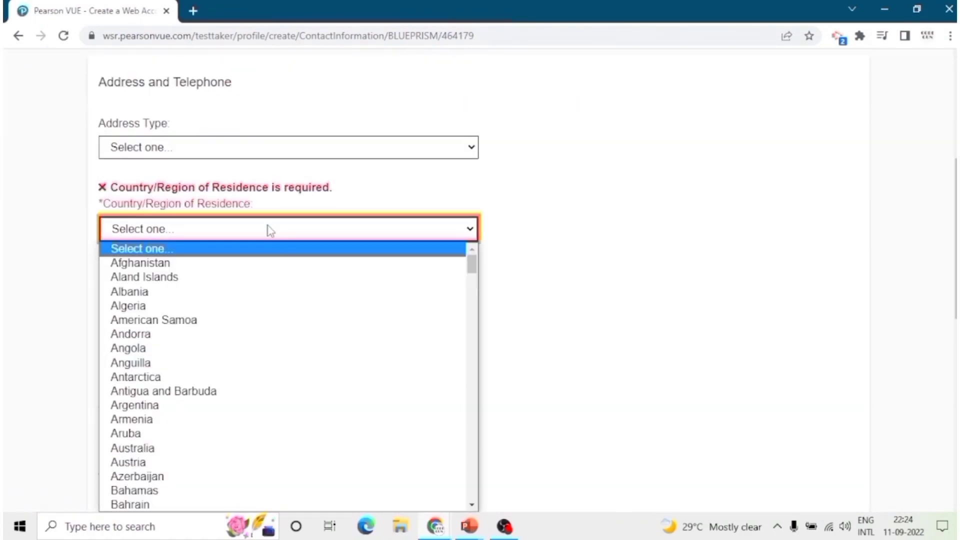
text(india)
key(Return)
scroll(686, 377, down, 5)
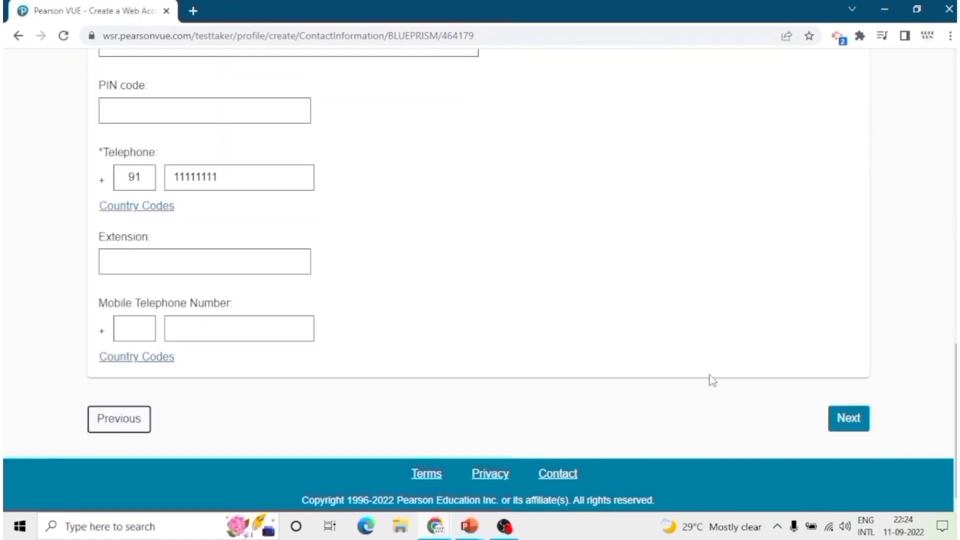
click(849, 418)
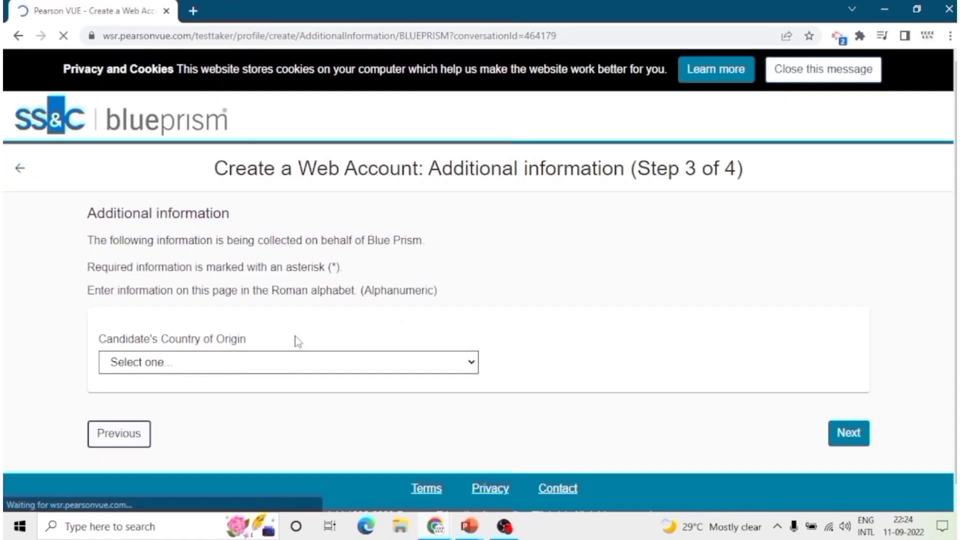
click(270, 362)
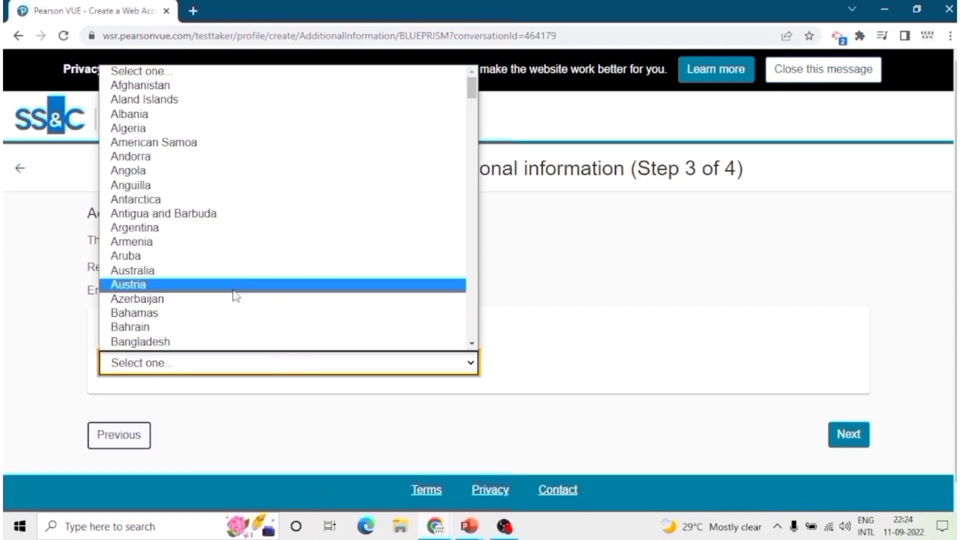
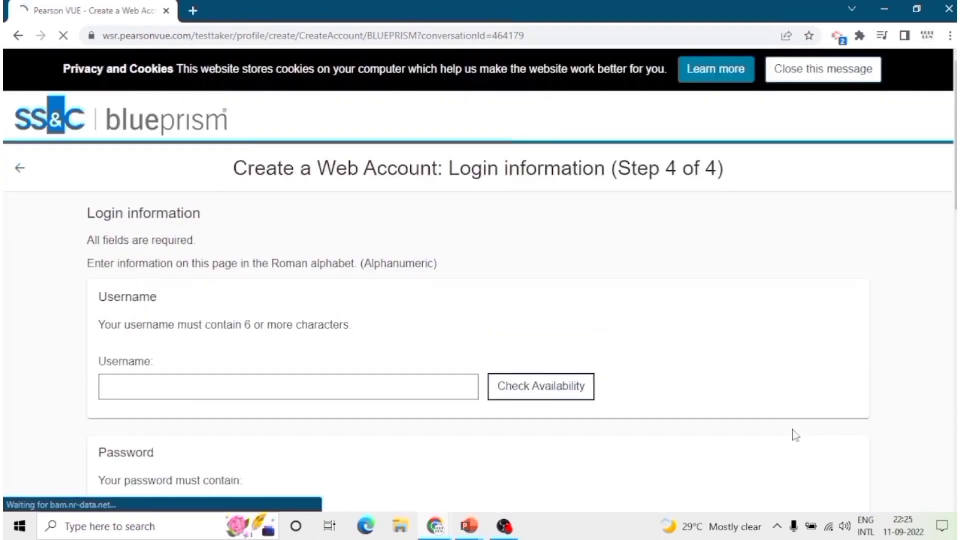
Paste the e-mail-style username into the Username field and trim off its domain part
key(ctrl+v)
key(BackSpace)
key(BackSpace)
key(BackSpace)
key(BackSpace)
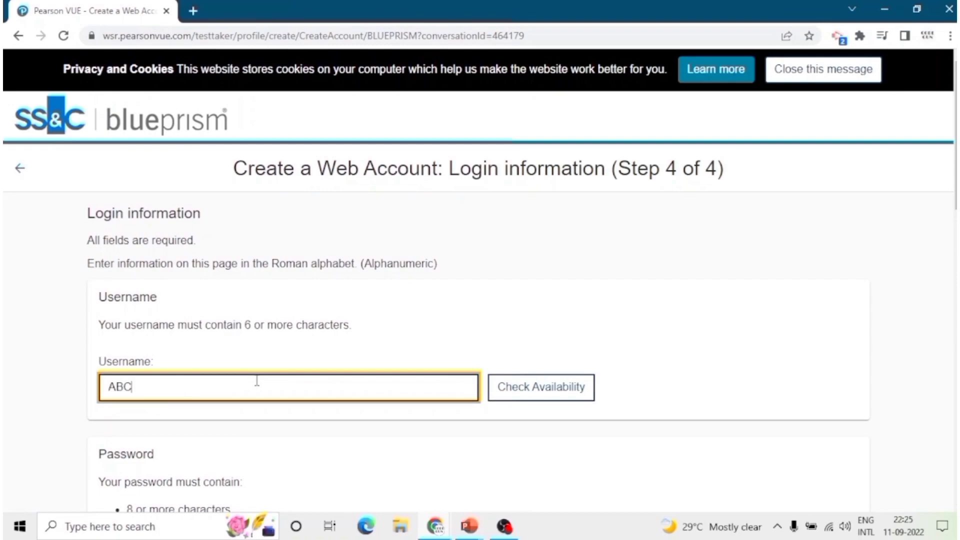
key(Tab)
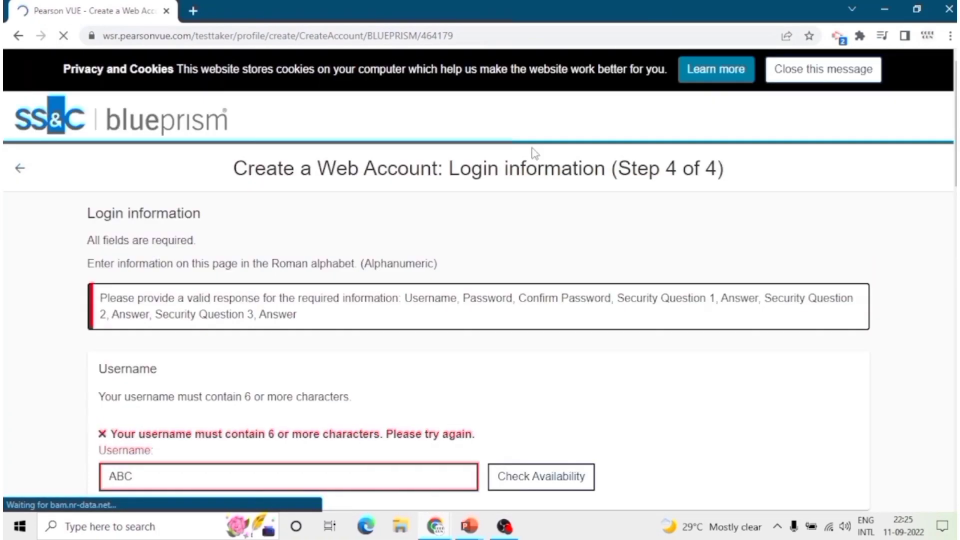
Lengthen the username with extra digits and confirm the availability check reports it as available
scroll(328, 321, down, 4)
click(191, 270)
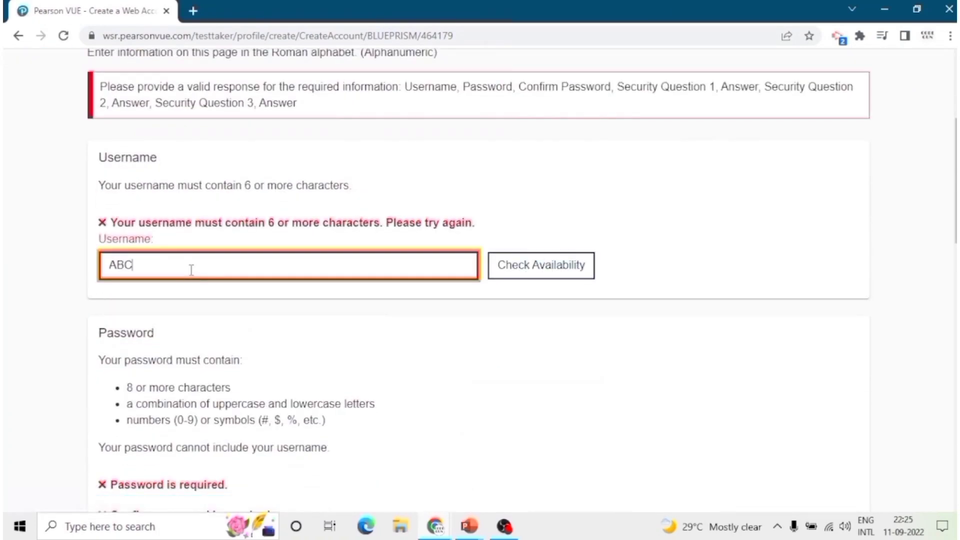
text(1111)
click(574, 266)
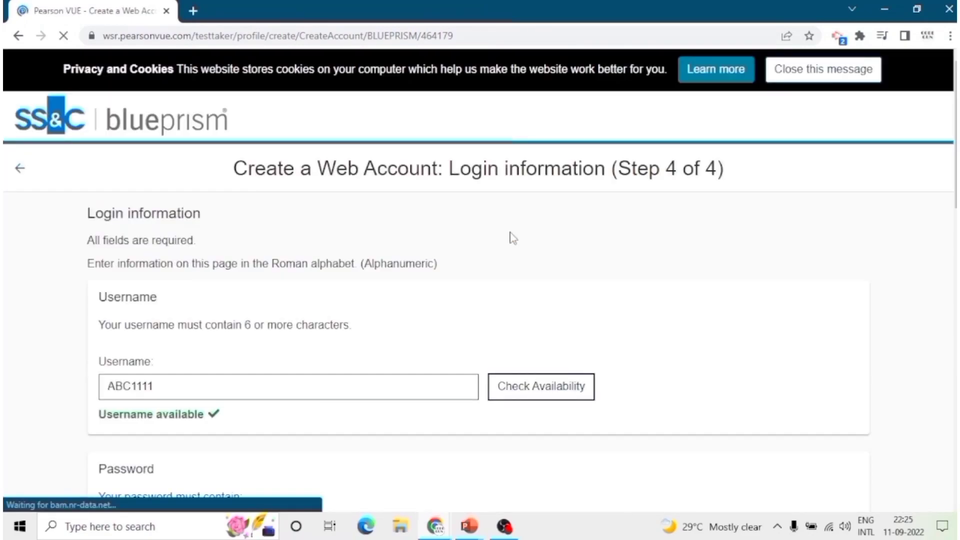
scroll(128, 377, down, 5)
scroll(178, 378, down, 2)
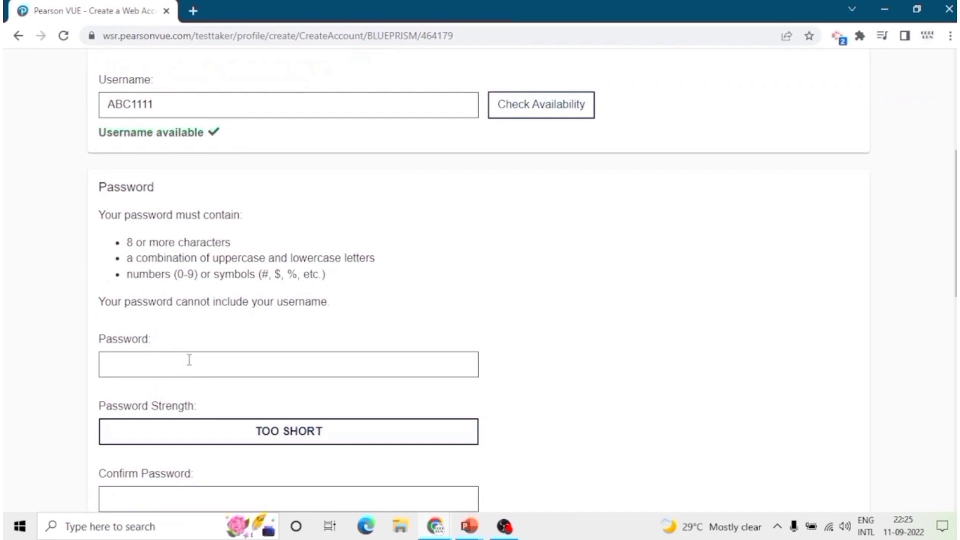
scroll(189, 360, down, 12)
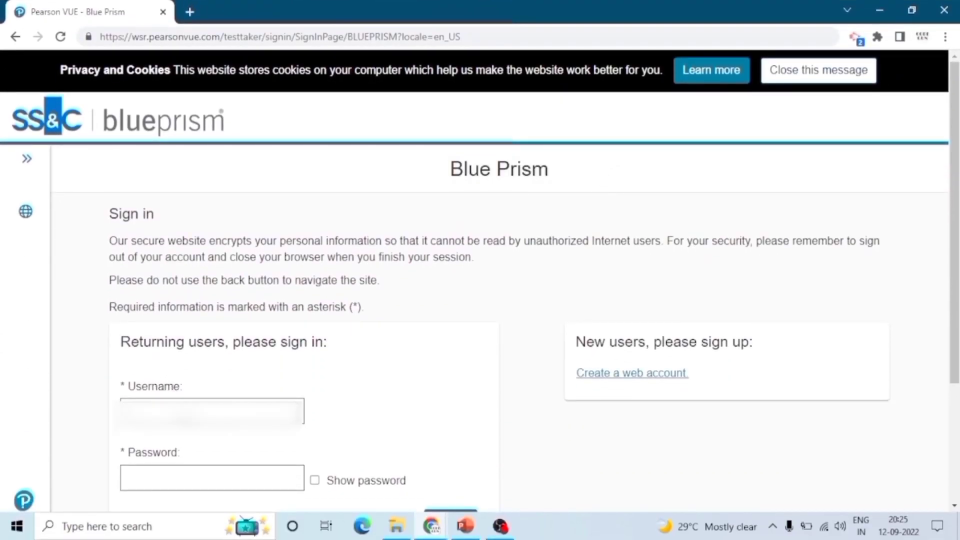
Sign in with the new account's username and password, then open View exams from the Dashboard
click(212, 411)
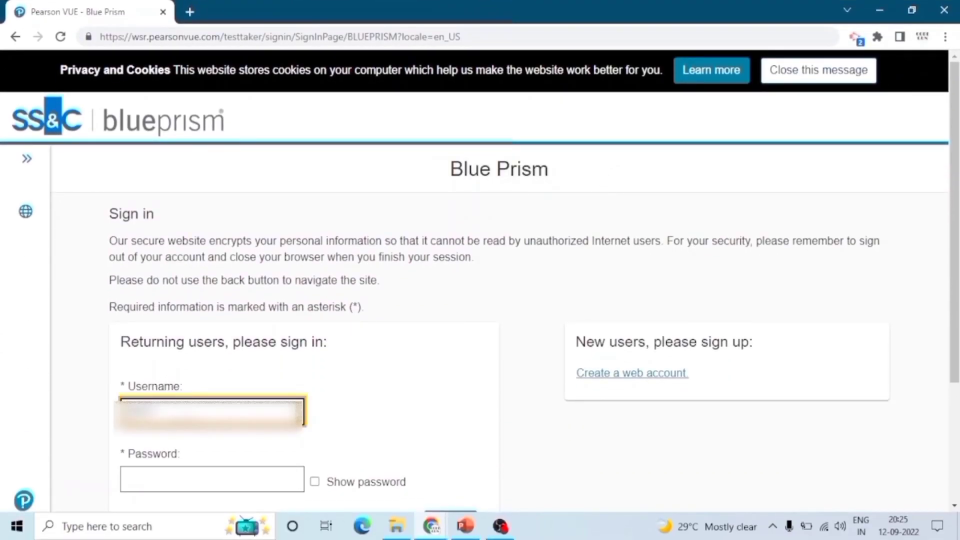
click(212, 478)
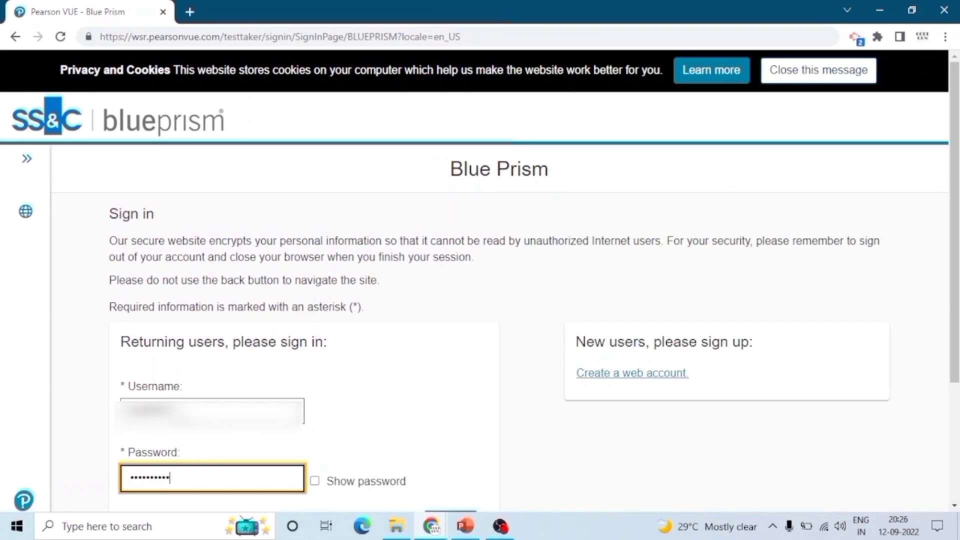
key(Return)
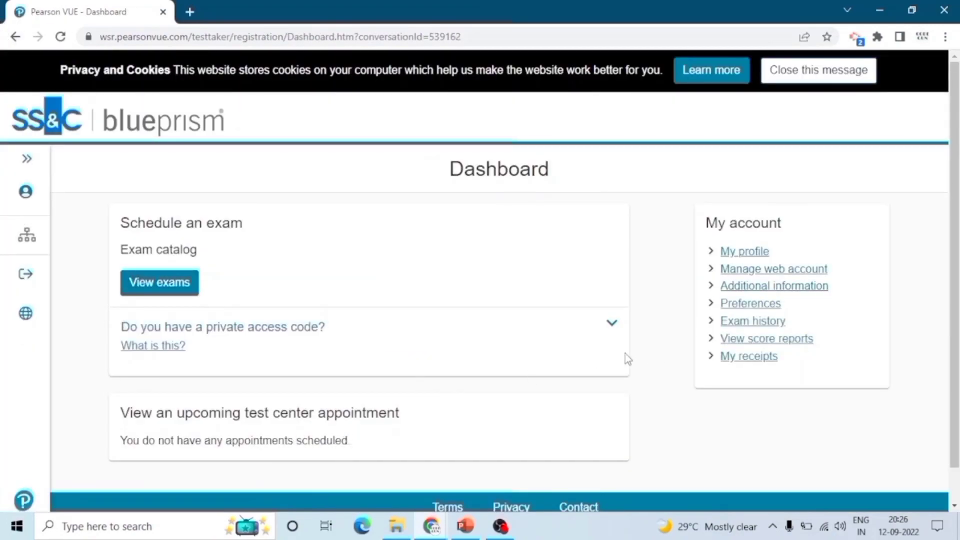
scroll(753, 244, down, 1)
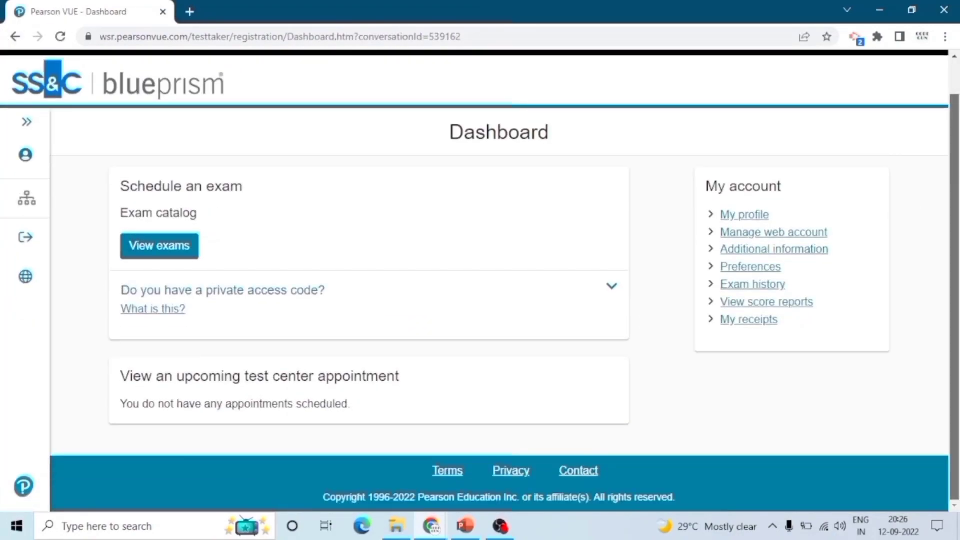
scroll(951, 210, up, 1)
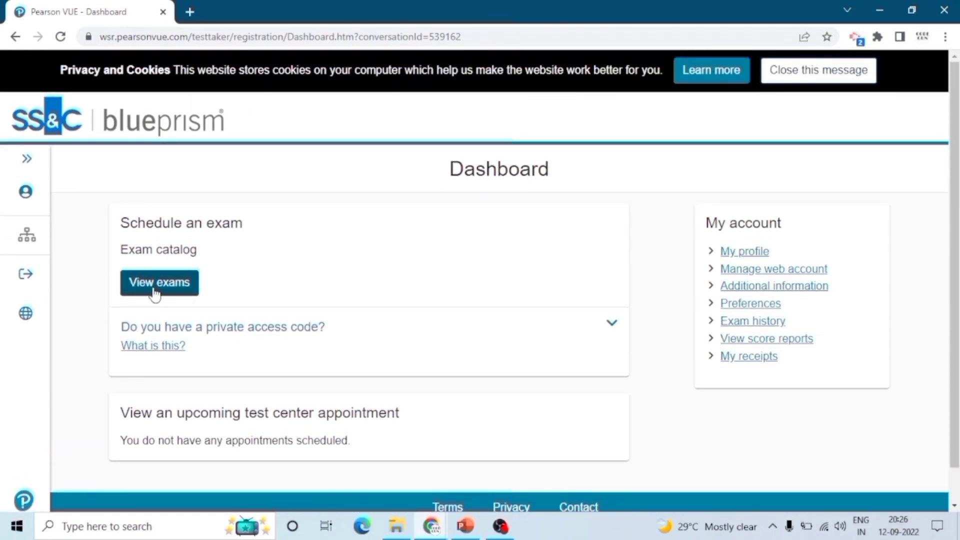
click(155, 291)
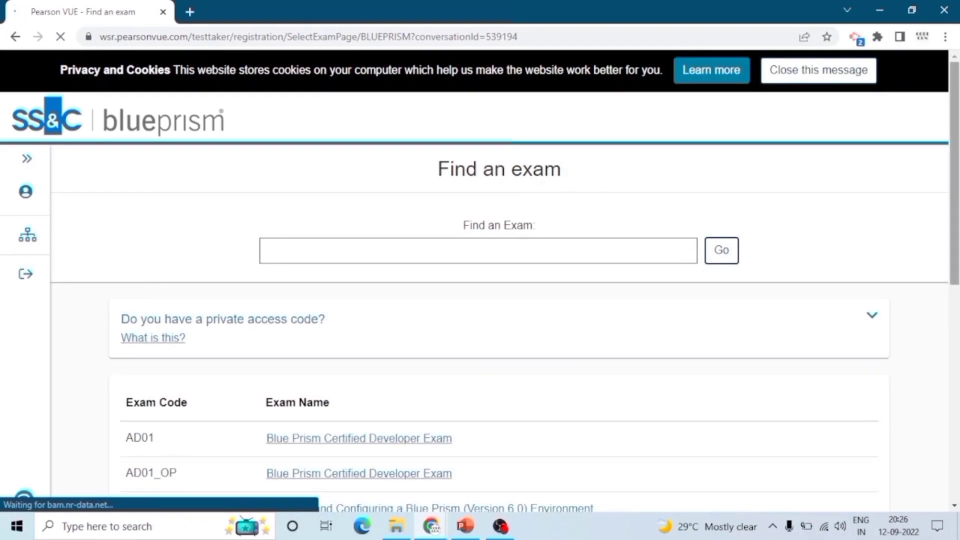
Select the APD01 Blue Prism Certified Professional Developer Exam from the exam list
scroll(293, 248, down, 3)
scroll(480, 280, down, 3)
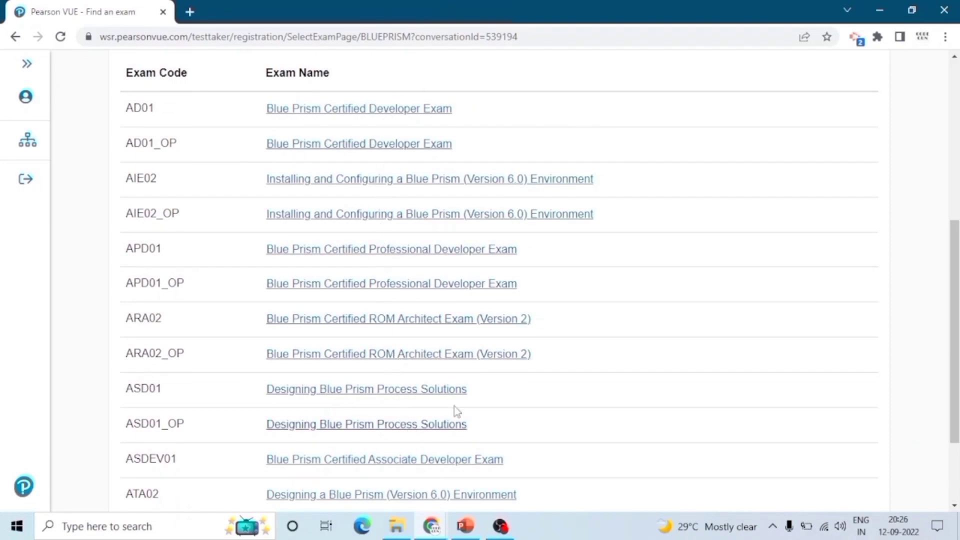
scroll(455, 406, down, 3)
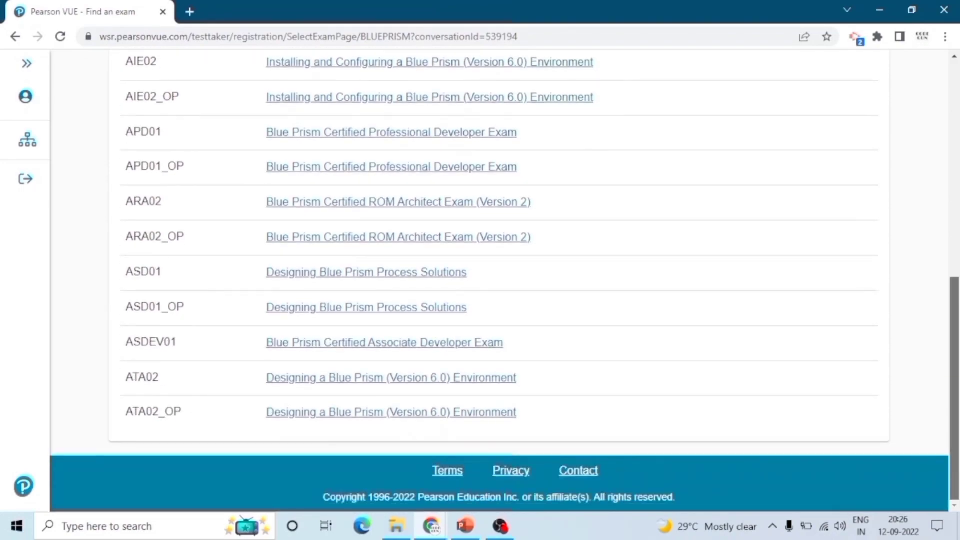
scroll(480, 280, up, 10)
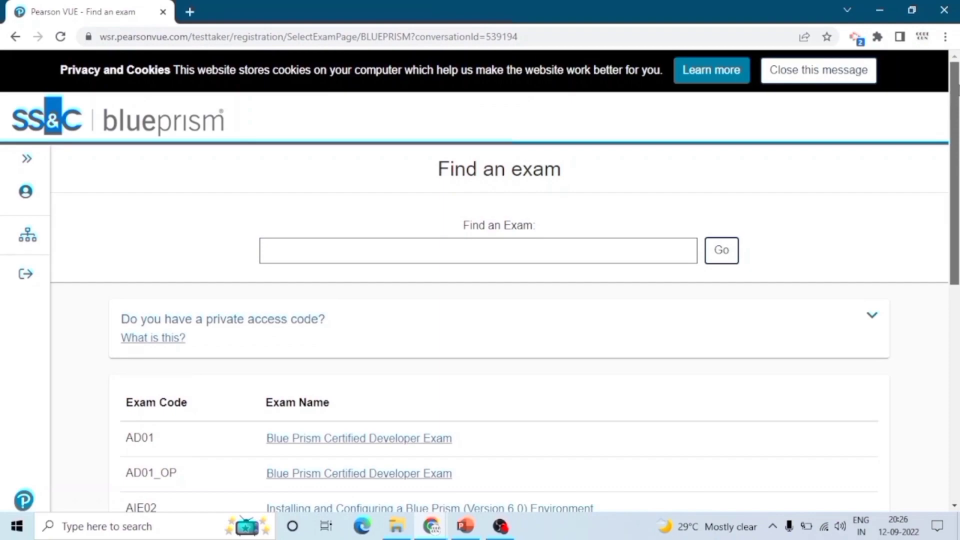
scroll(397, 314, down, 5)
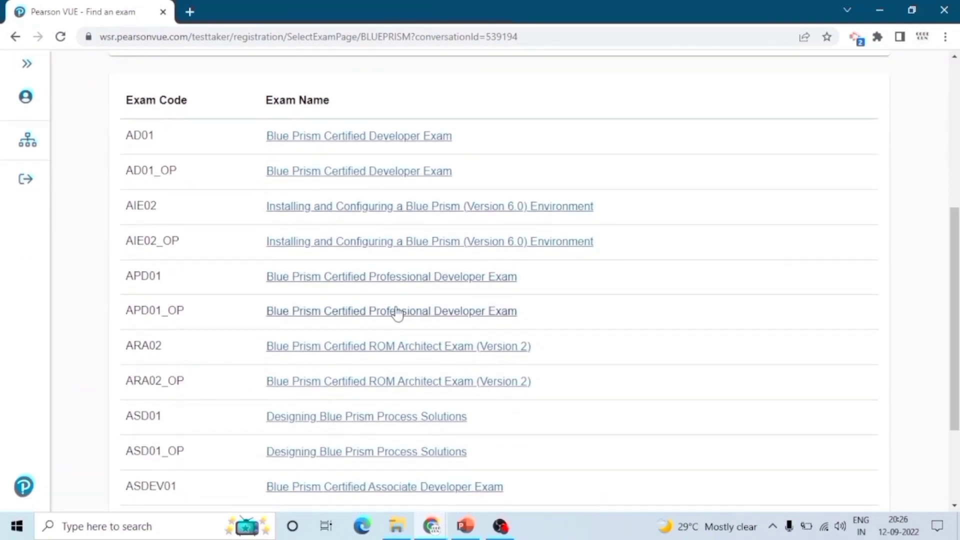
click(335, 284)
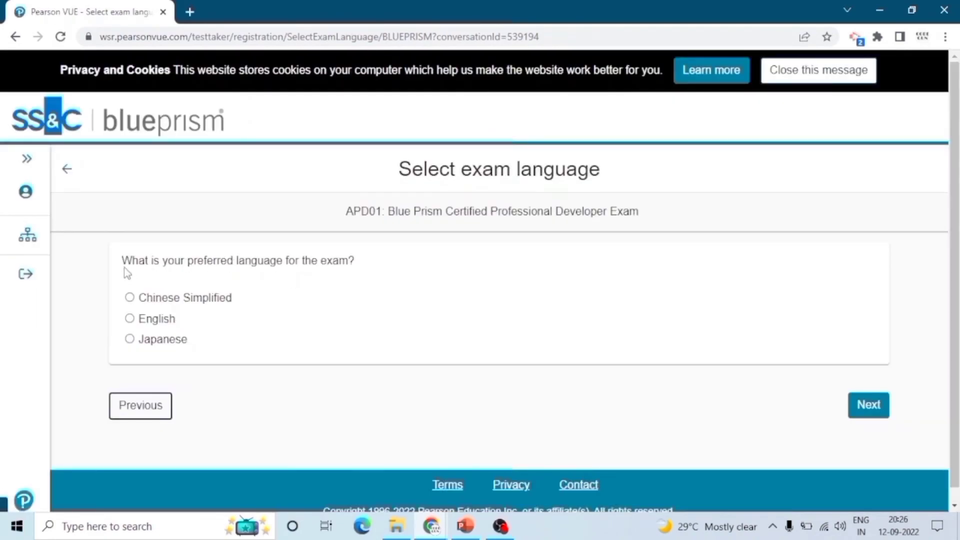
Choose English as the exam language and continue
drag(120, 261, 368, 270)
click(263, 284)
click(129, 318)
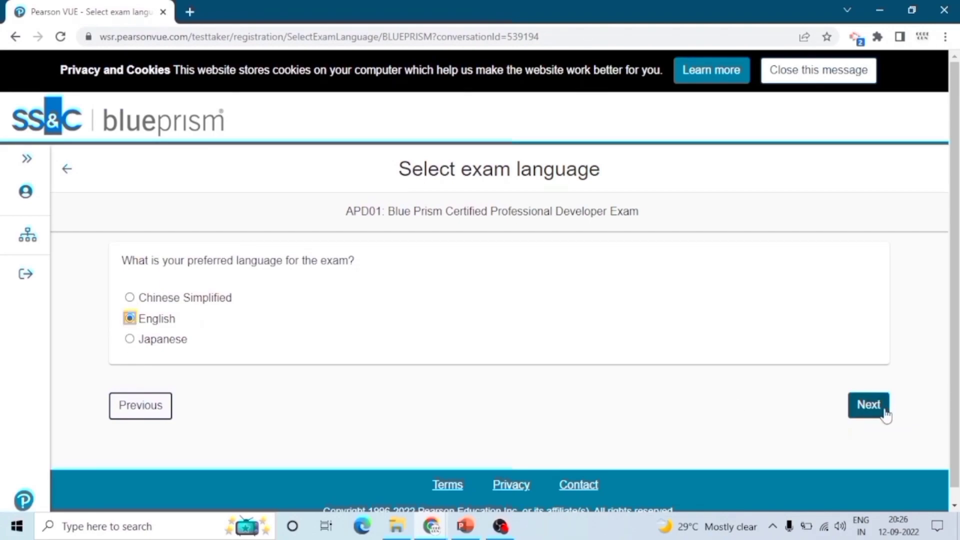
click(884, 409)
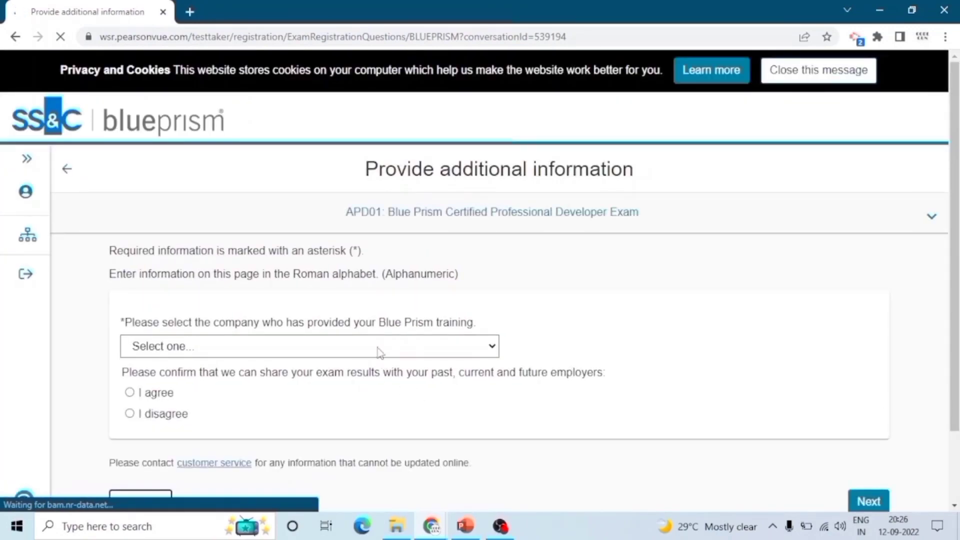
Set the training company to Other and enter Youtube as its name
click(331, 345)
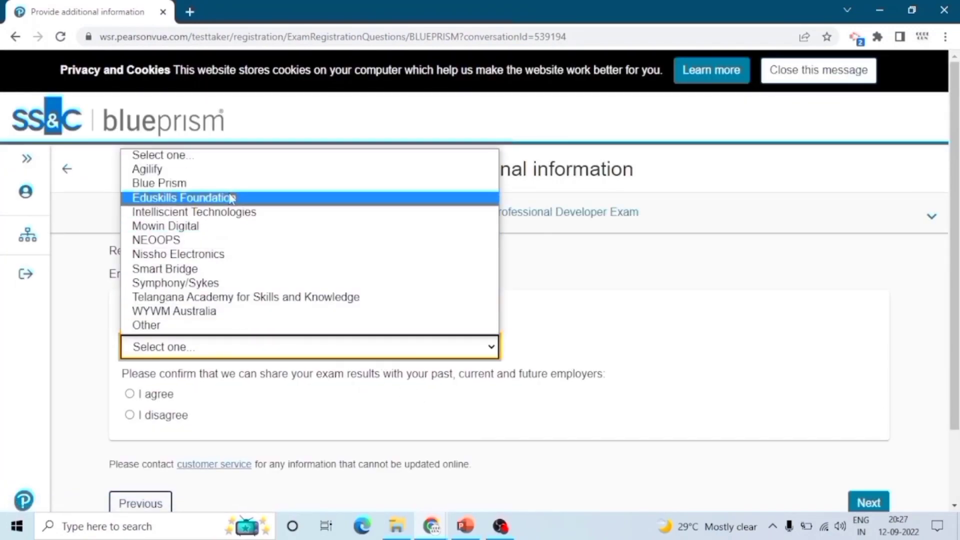
click(184, 332)
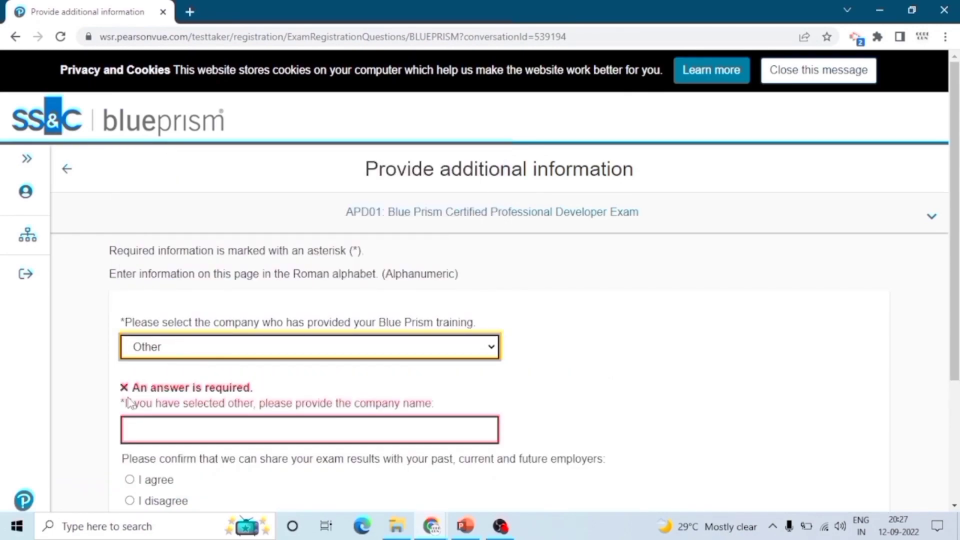
click(150, 419)
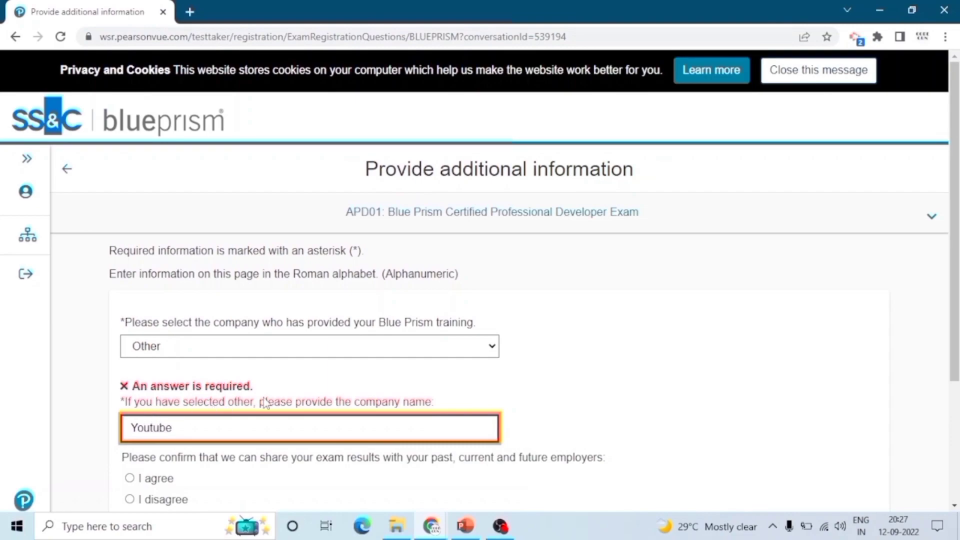
Agree to share exam results with employers and continue to the policies page
scroll(347, 257, down, 2)
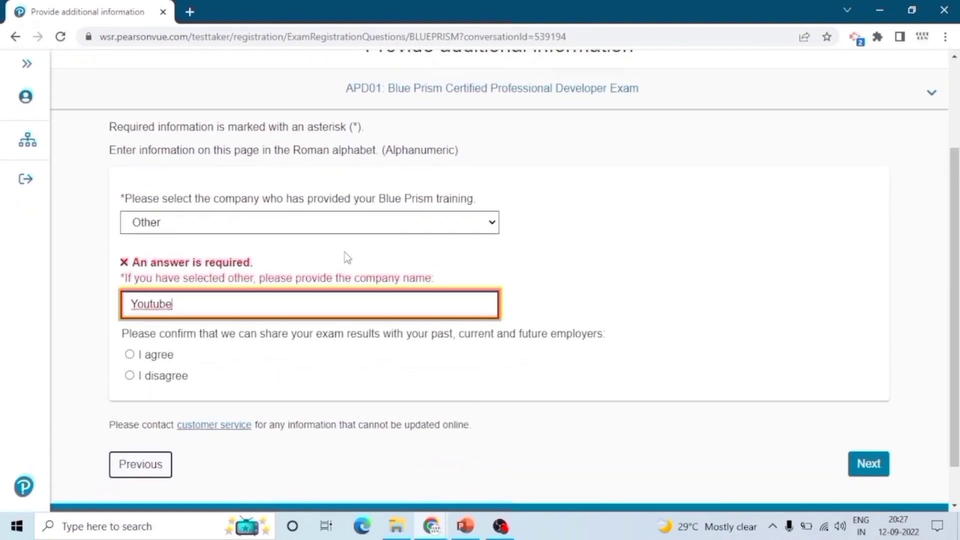
drag(281, 348, 472, 343)
click(474, 347)
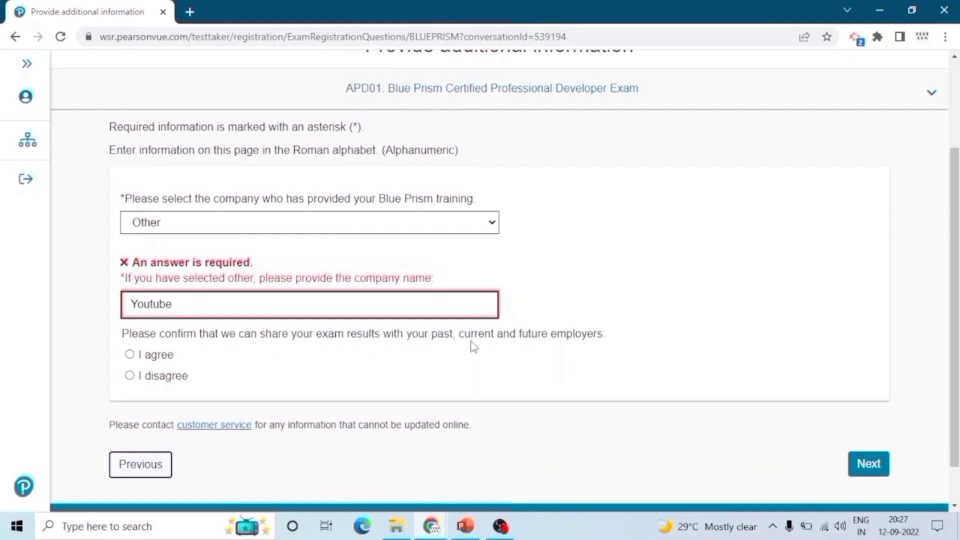
click(131, 355)
click(860, 463)
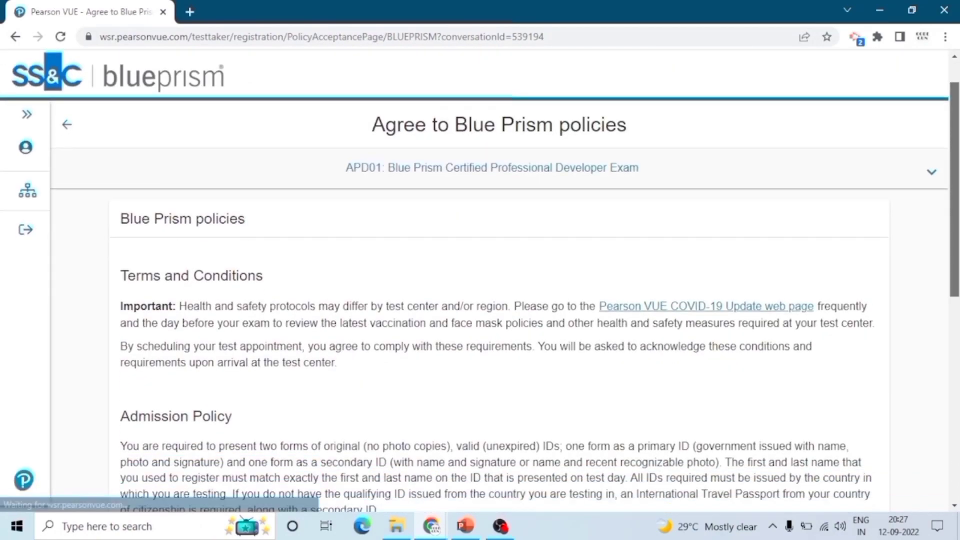
scroll(501, 280, down, 3)
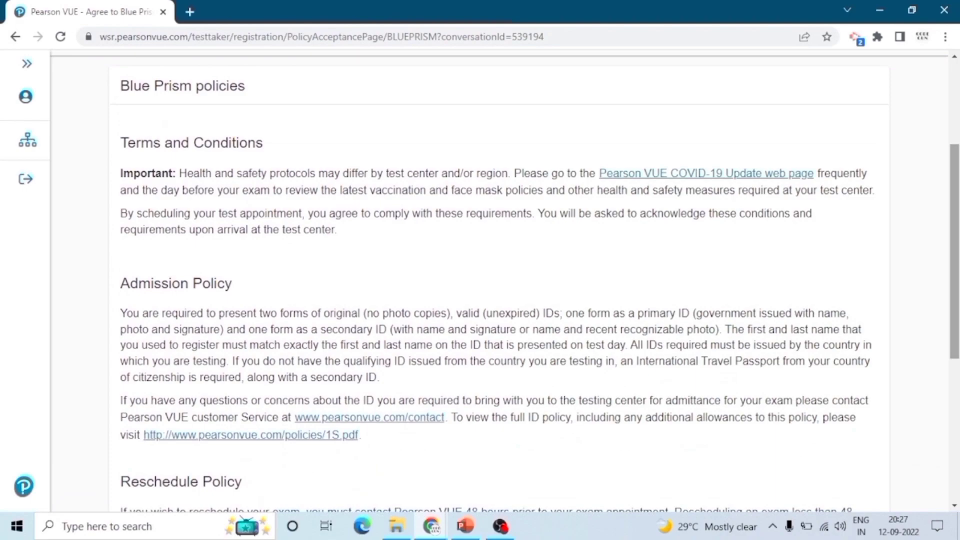
mouse_move(186, 175)
mouse_down()
mouse_move(505, 176)
mouse_move(525, 203)
mouse_move(519, 229)
mouse_up()
click(534, 218)
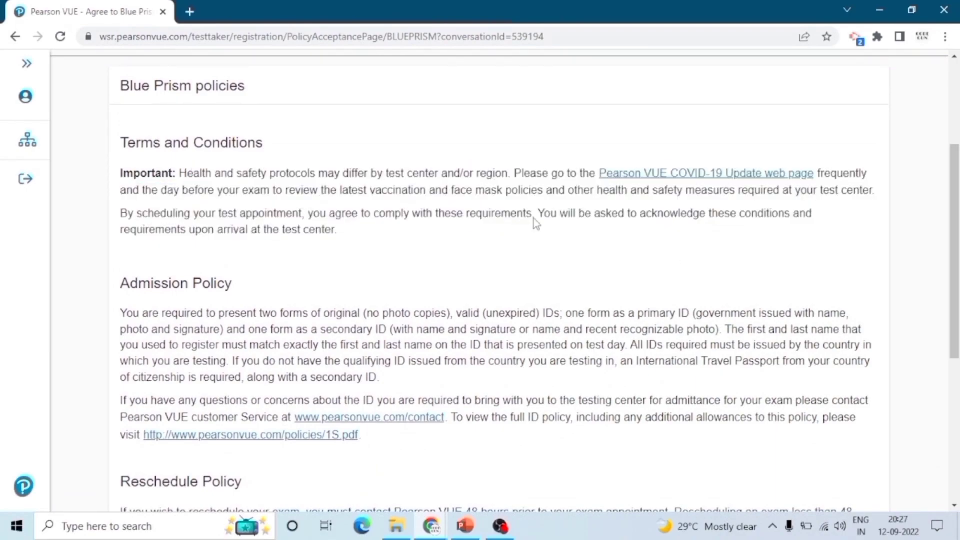
scroll(533, 218, down, 2)
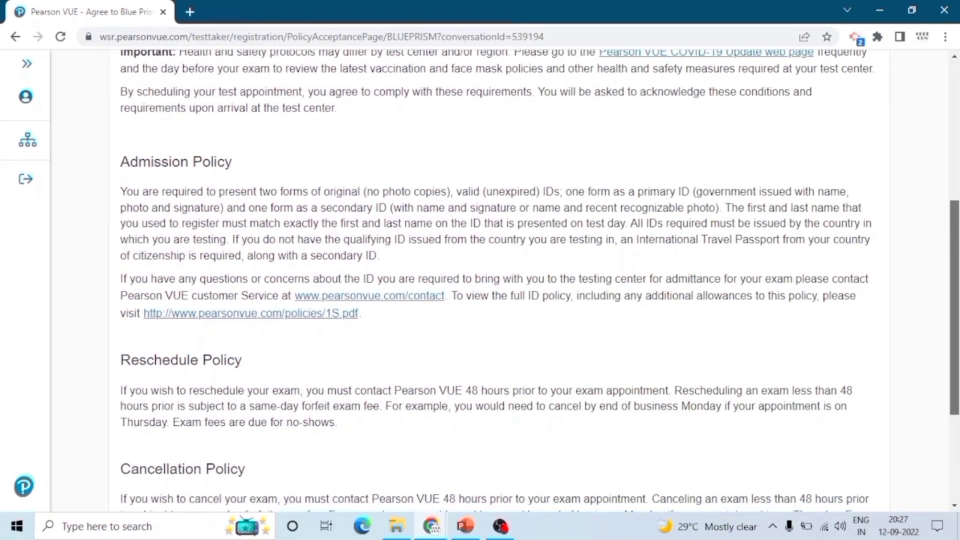
drag(128, 187, 433, 189)
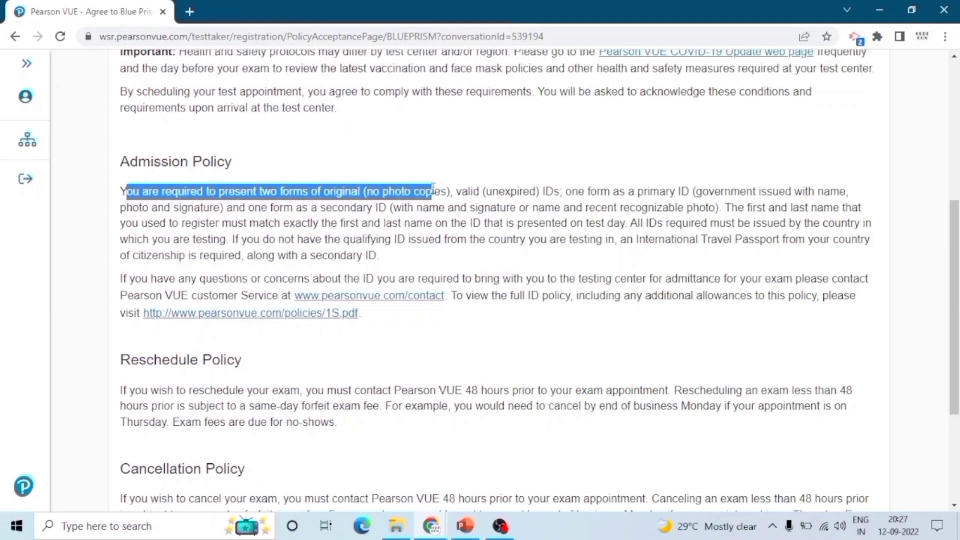
click(408, 188)
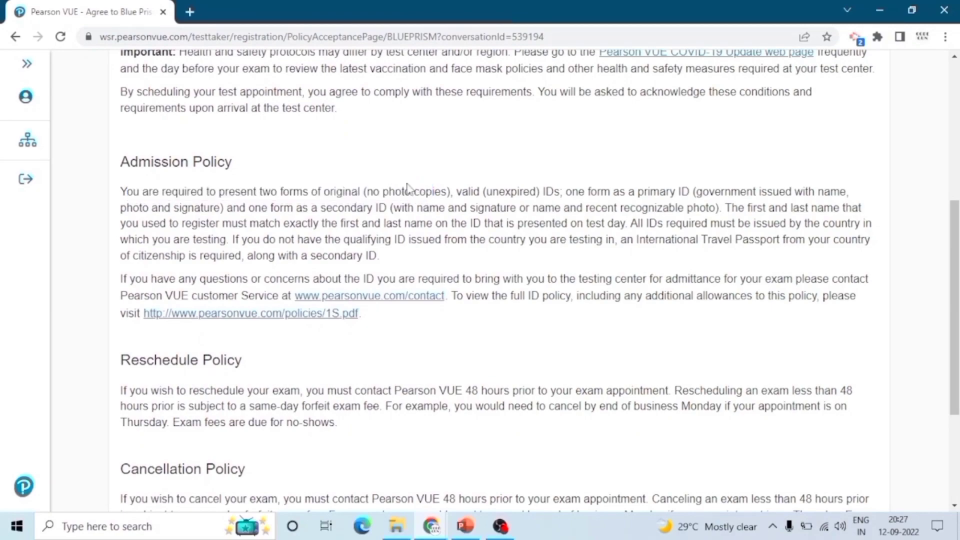
drag(294, 192, 567, 210)
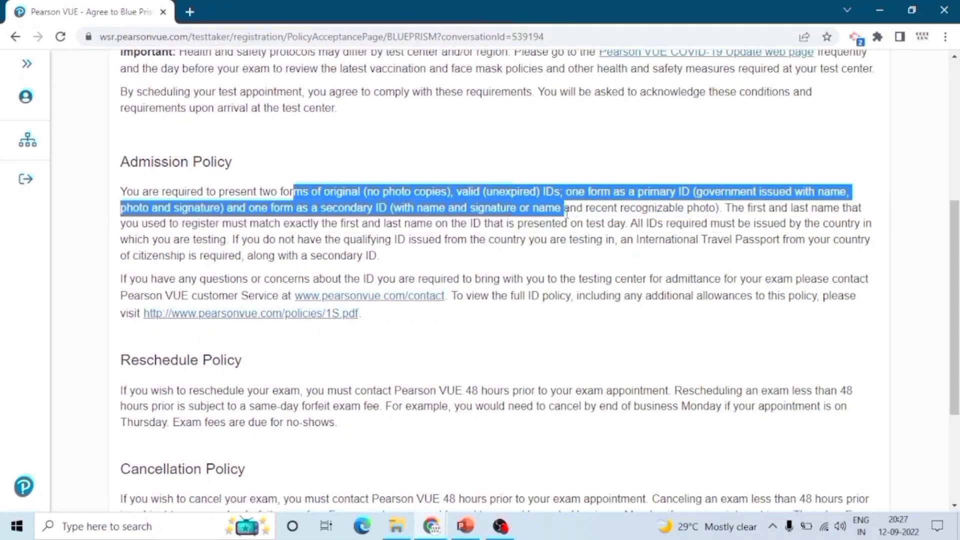
click(308, 205)
drag(326, 208, 809, 223)
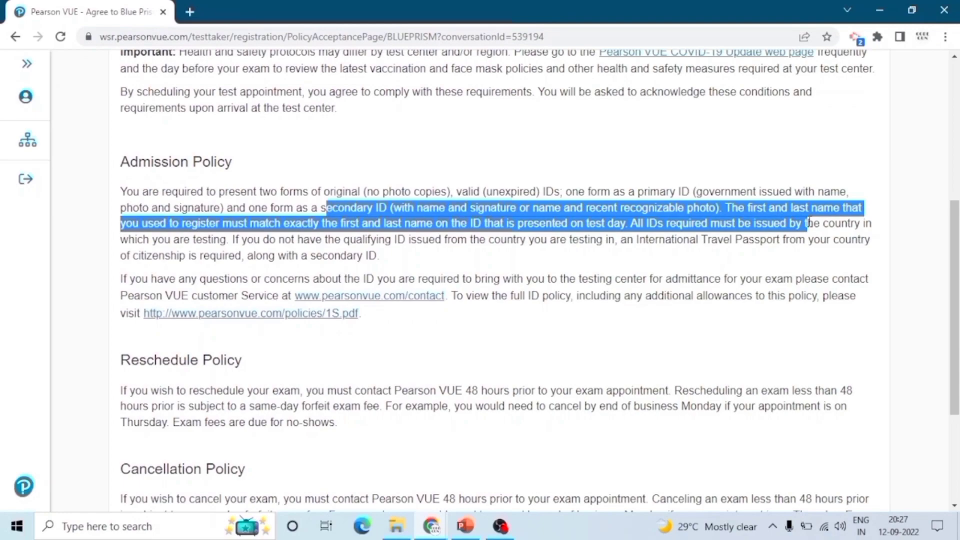
drag(808, 235, 791, 296)
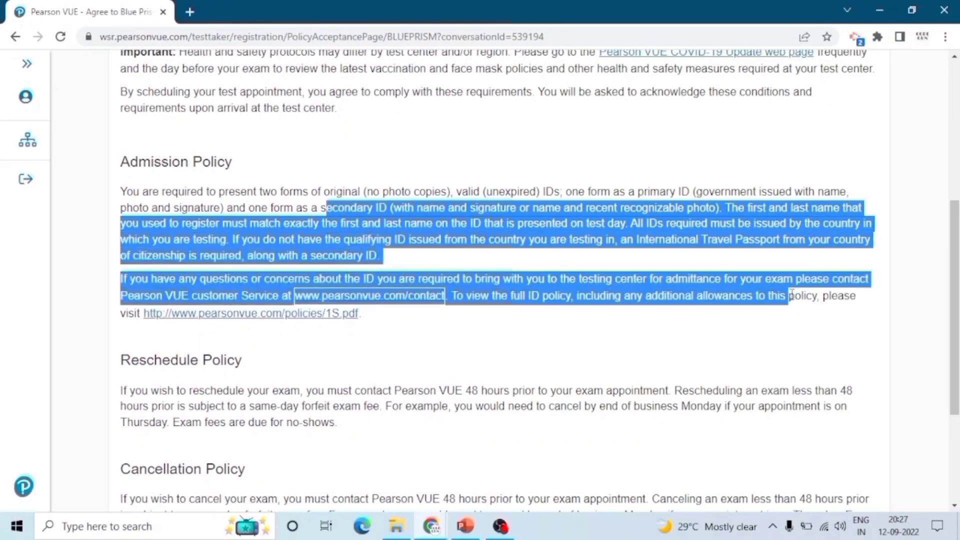
click(418, 380)
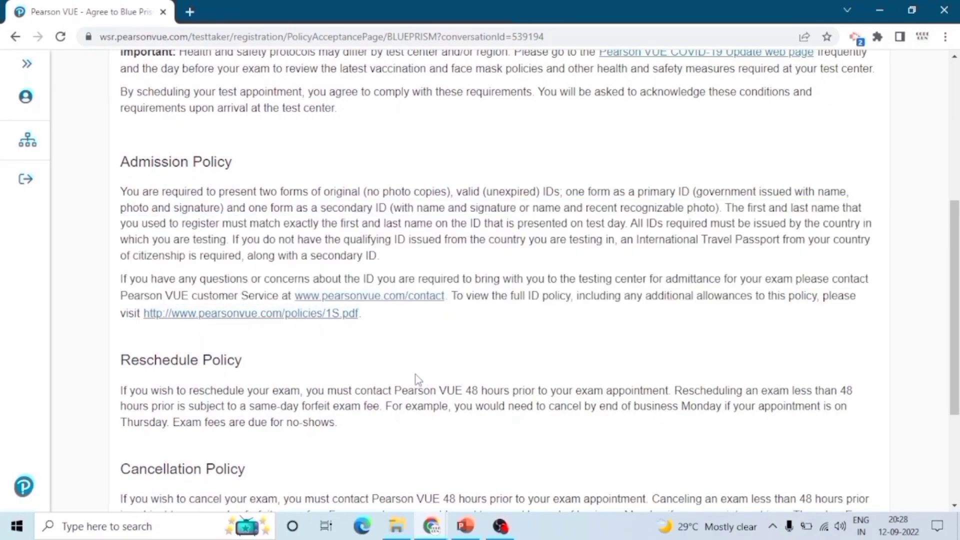
scroll(418, 380, down, 3)
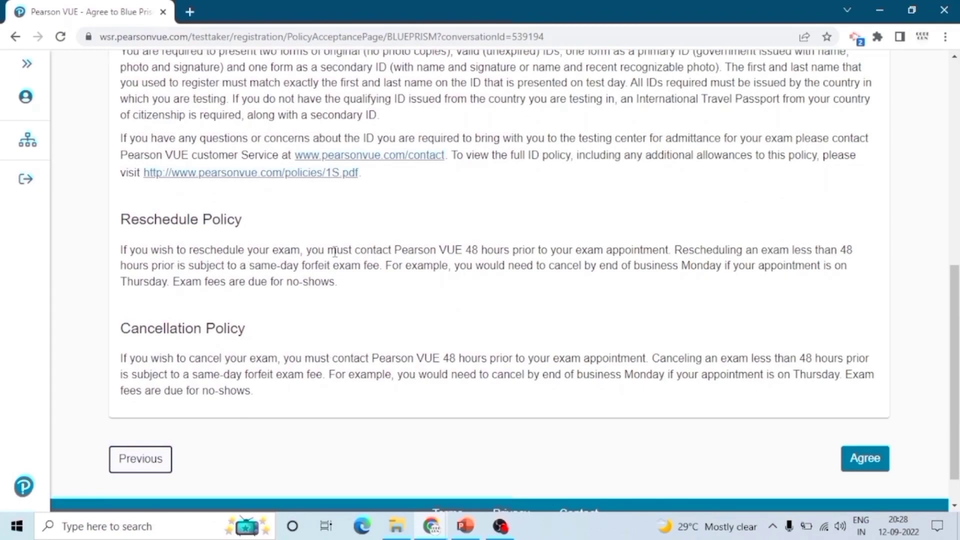
drag(384, 250, 783, 289)
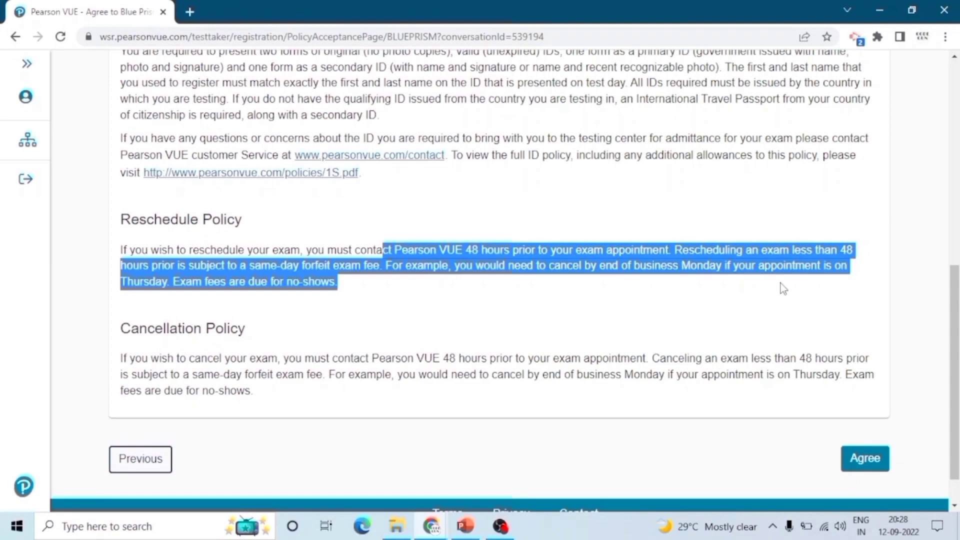
drag(120, 358, 645, 392)
Accept the Blue Prism exam policies and review the test center hints
click(645, 392)
click(857, 452)
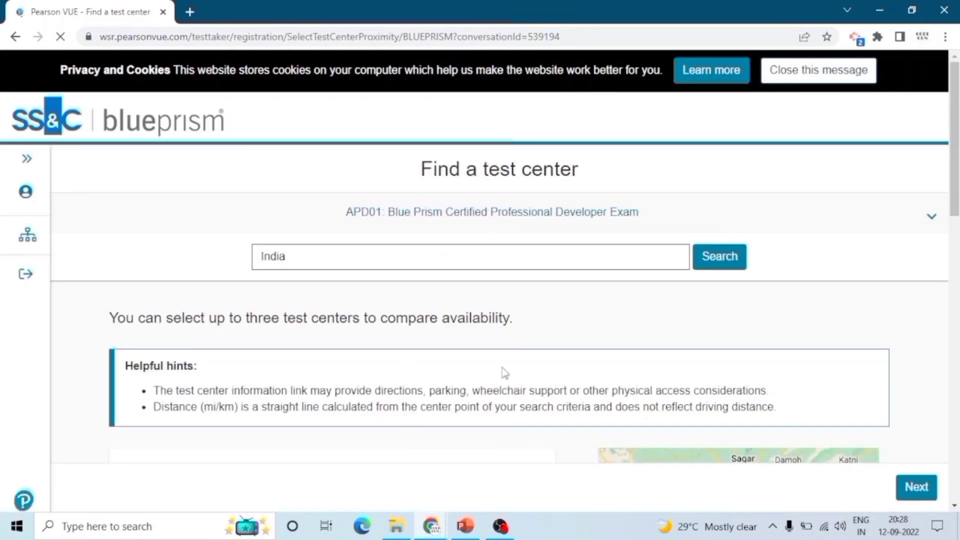
drag(178, 392, 780, 436)
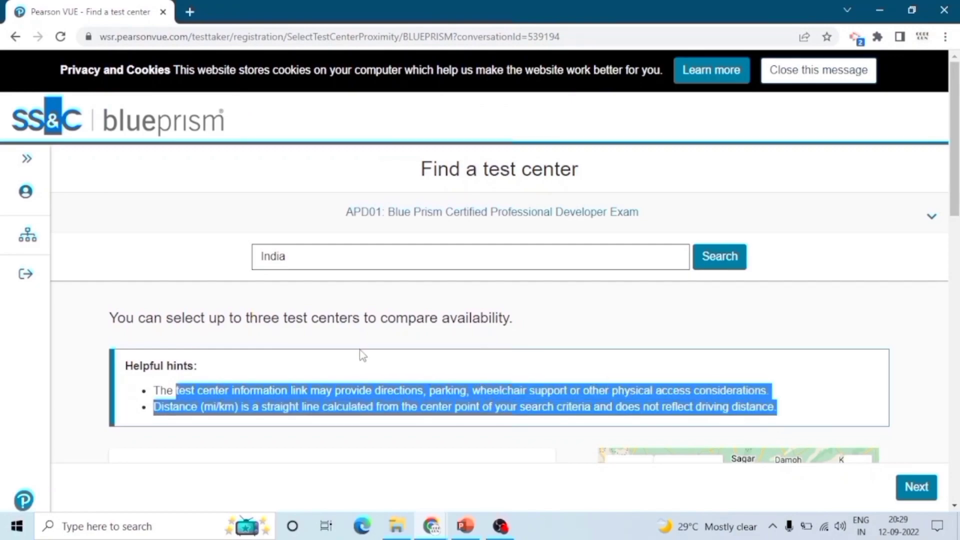
drag(115, 316, 540, 310)
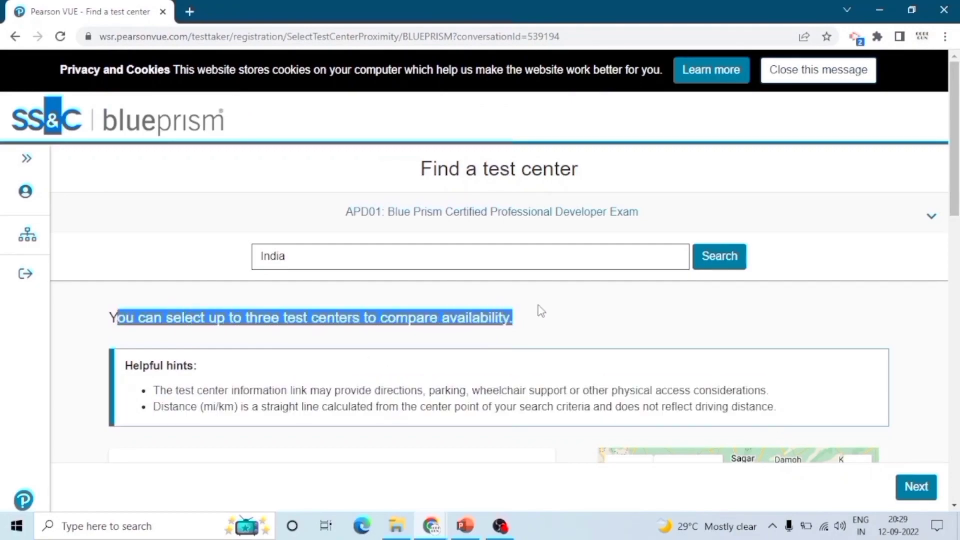
click(541, 310)
Compare Softpoint Computer Academy, Steps Technology and Ideal Management Group as test centers
scroll(541, 325, down, 2)
scroll(539, 339, down, 3)
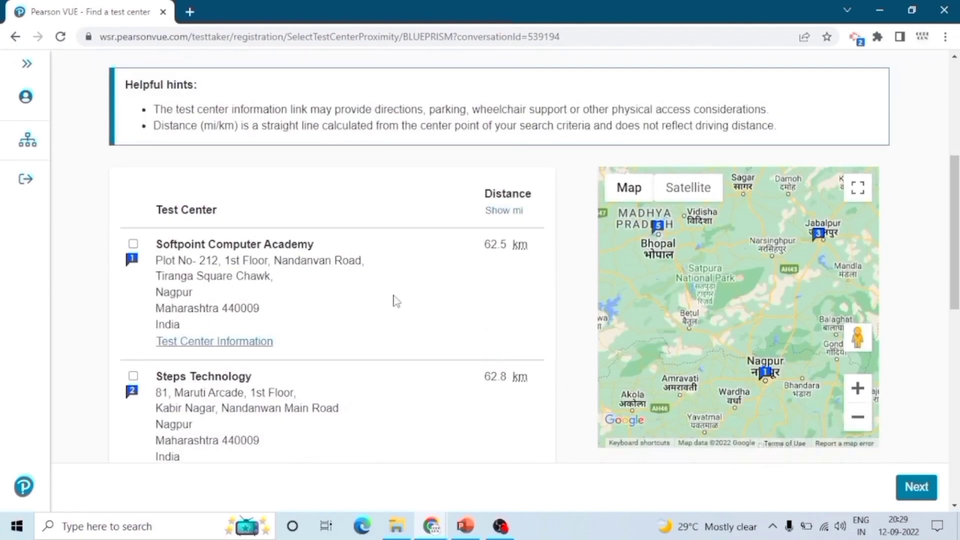
click(134, 245)
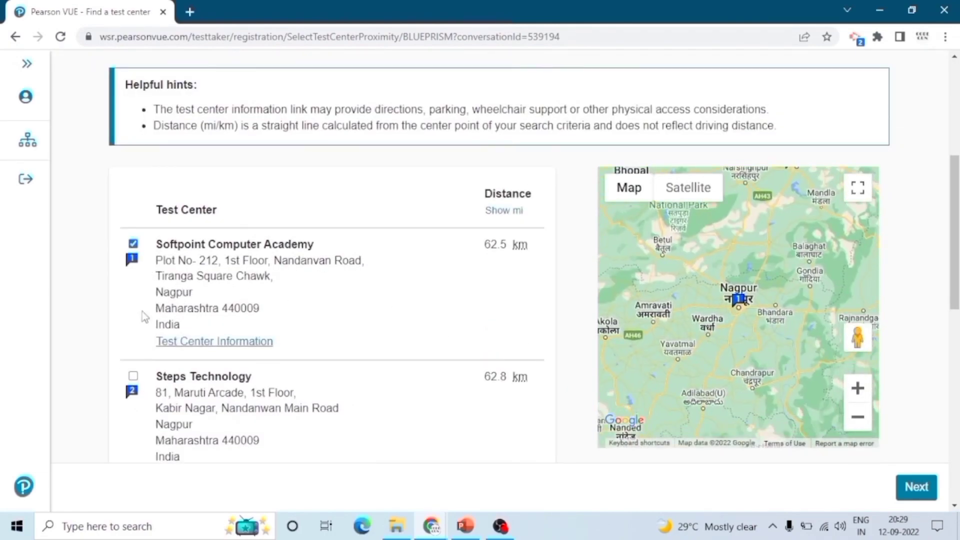
click(133, 376)
scroll(136, 377, down, 4)
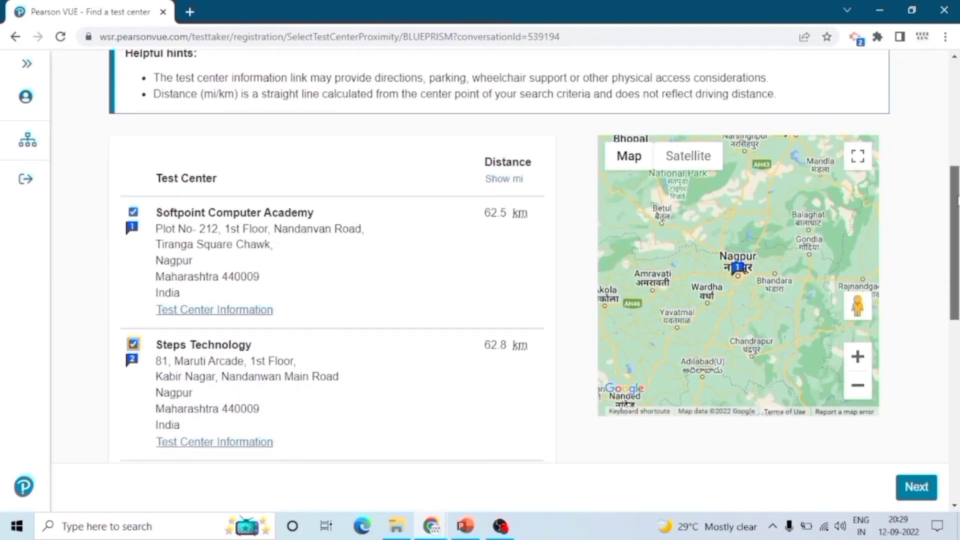
scroll(164, 322, down, 3)
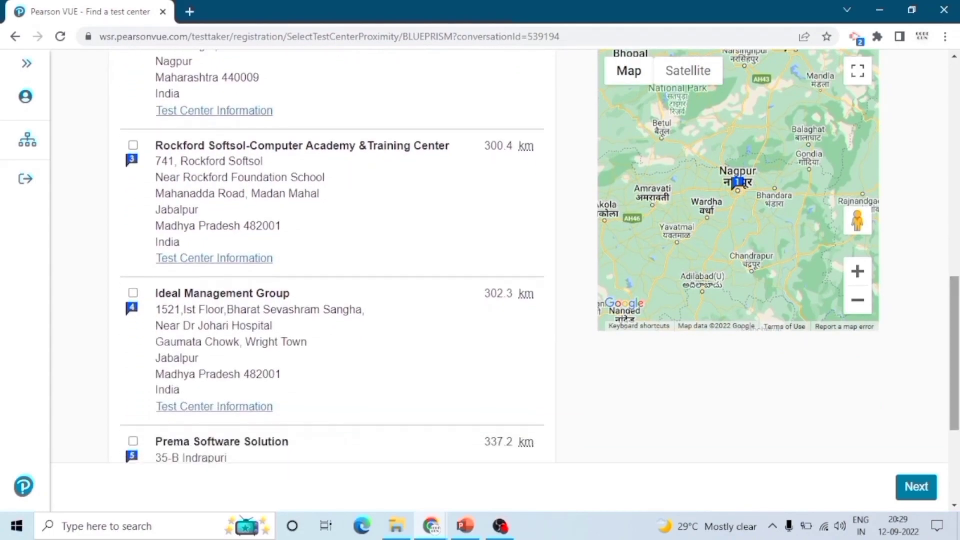
click(133, 293)
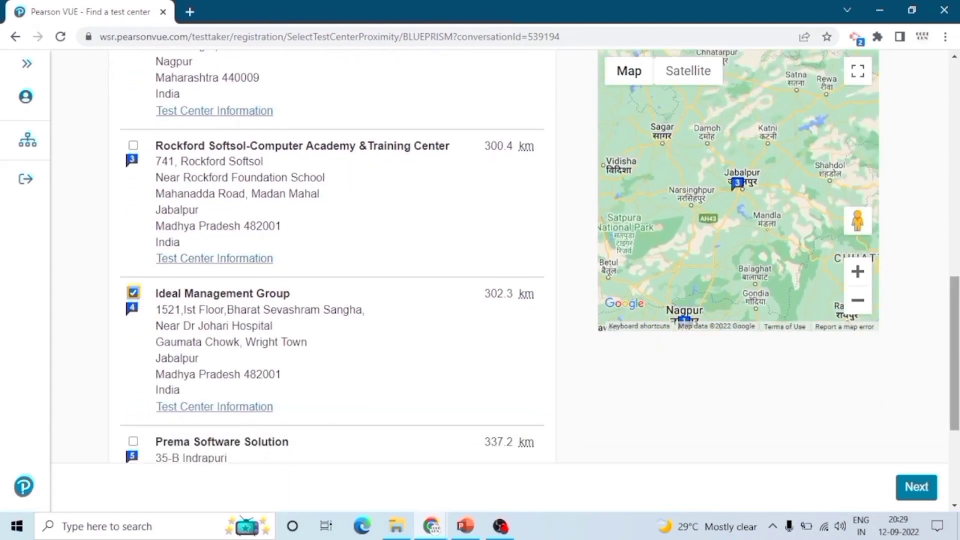
scroll(660, 354, down, 3)
scroll(660, 354, down, 1)
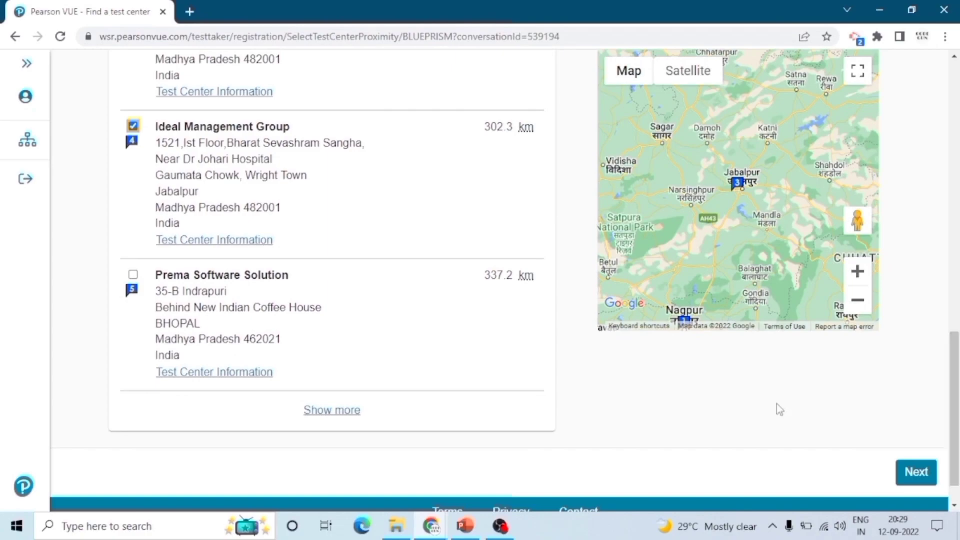
click(322, 411)
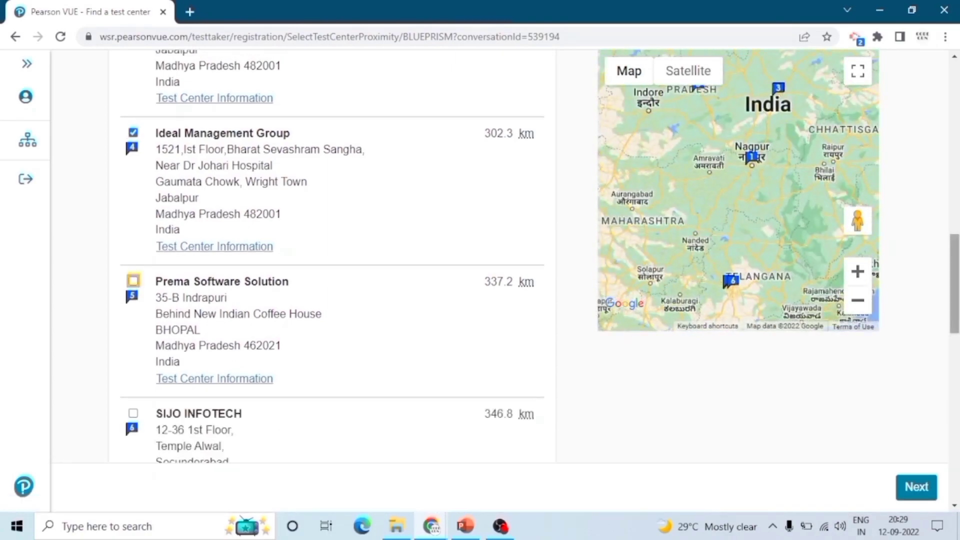
scroll(330, 255, up, 10)
scroll(330, 255, down, 14)
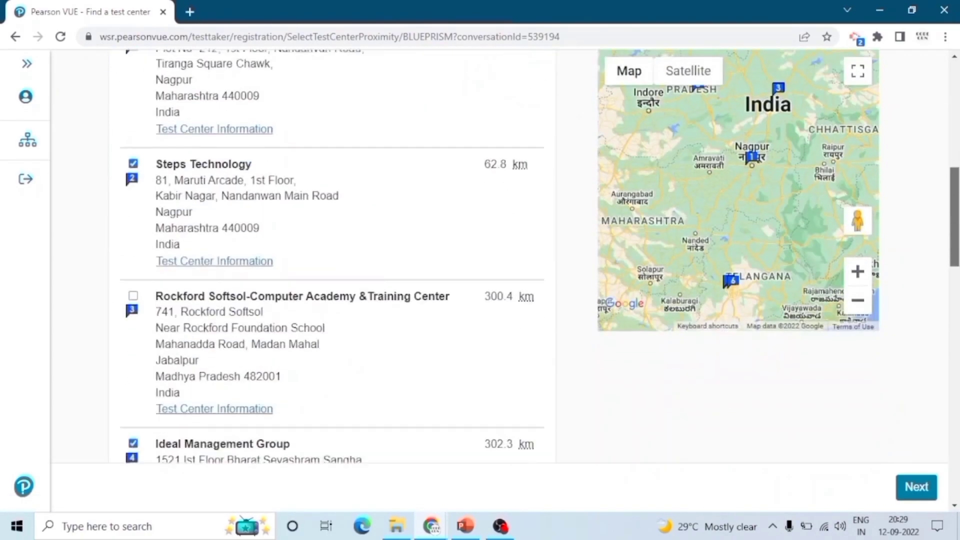
click(923, 496)
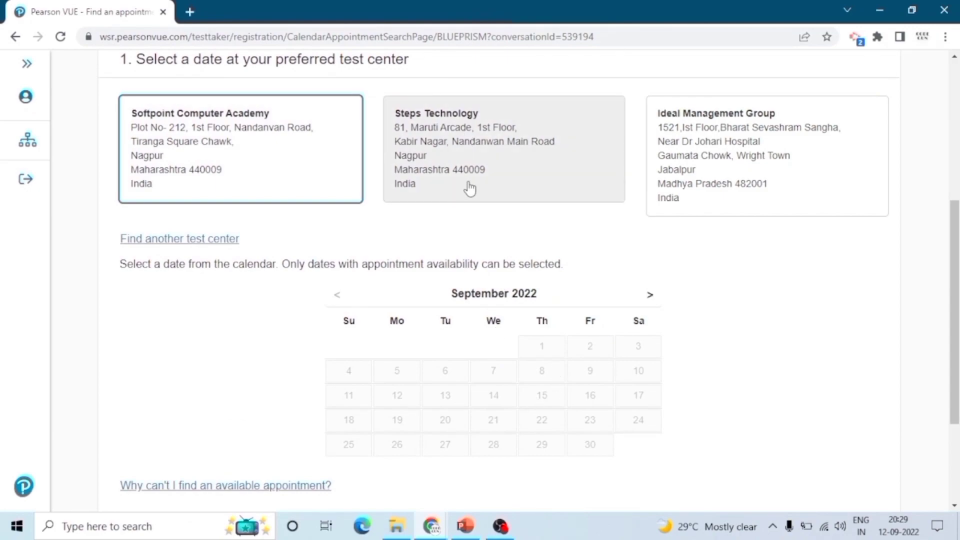
Check Steps Technology's available dates, including appointment times on 21 September
click(471, 188)
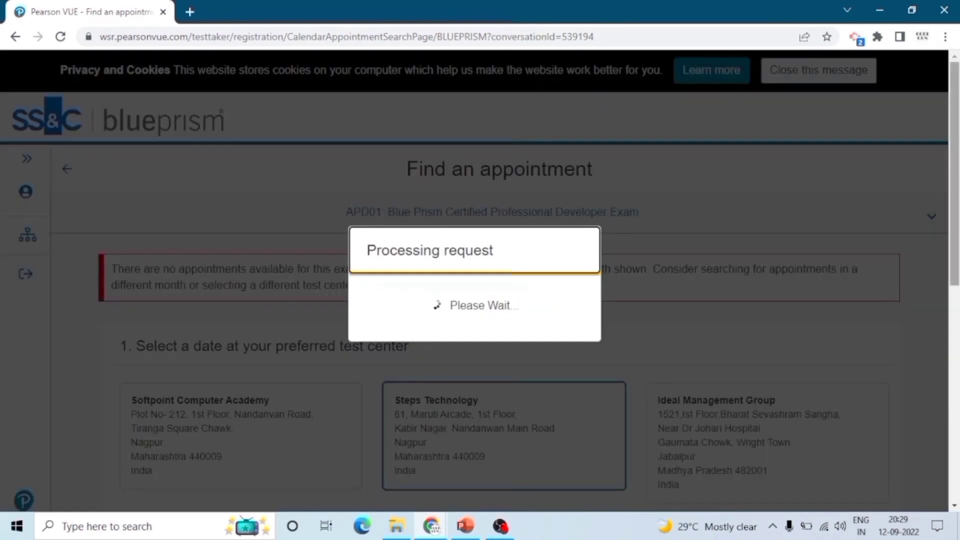
scroll(450, 164, down, 4)
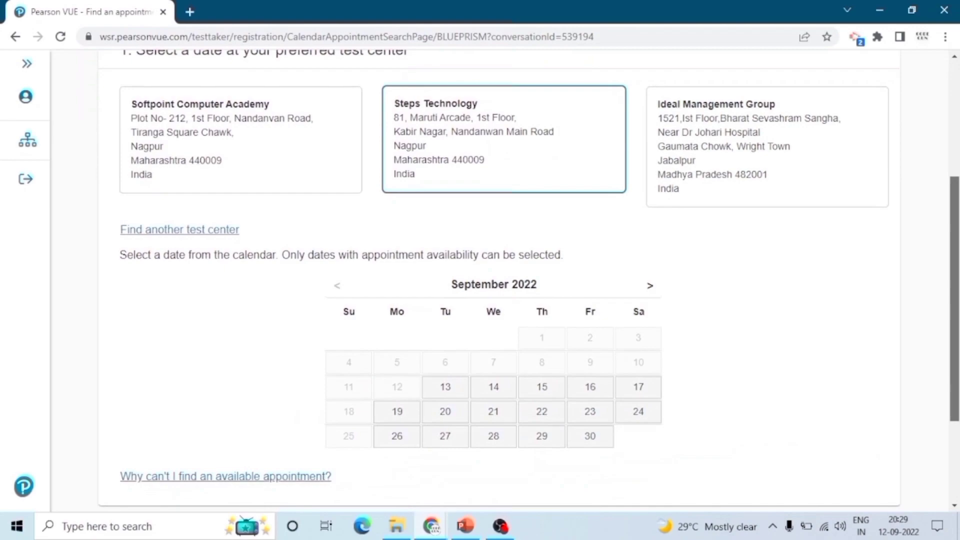
click(490, 417)
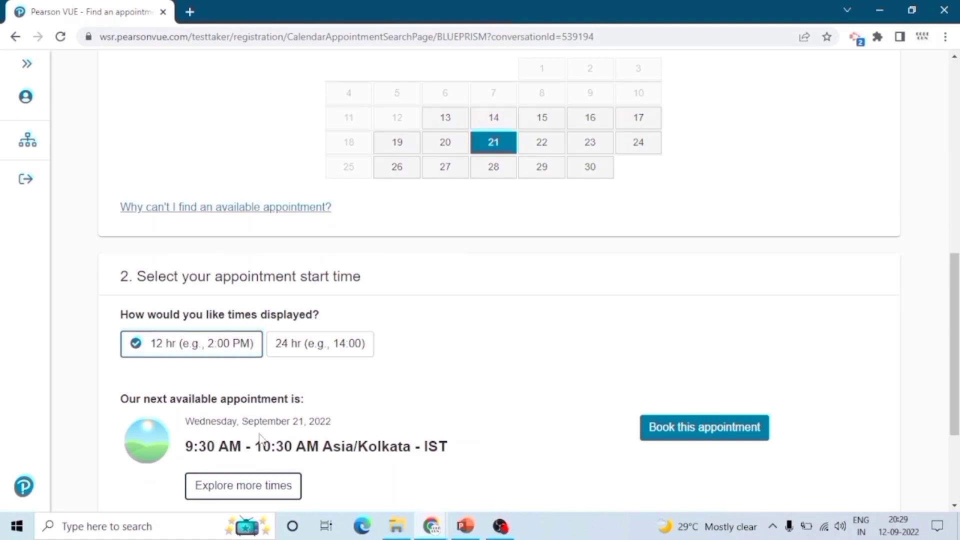
scroll(700, 300, up, 7)
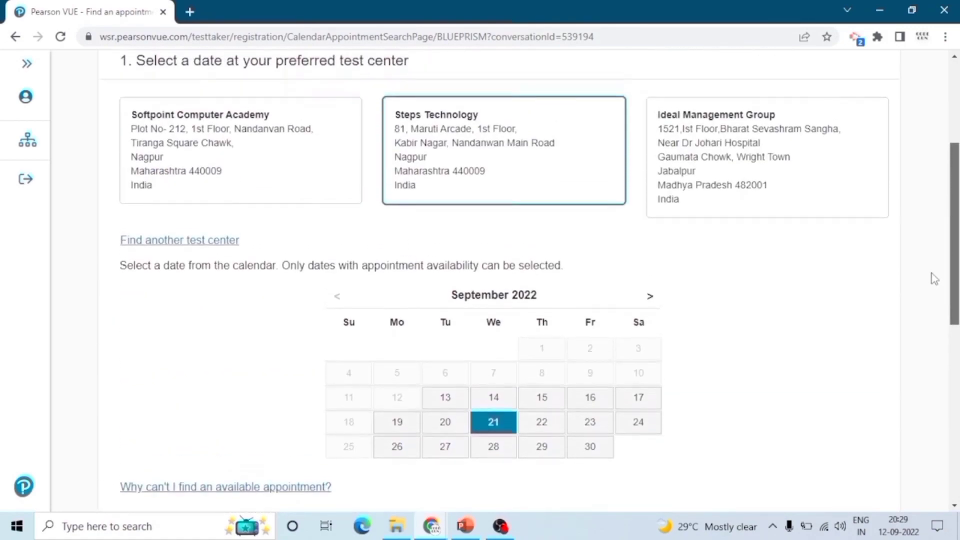
Book the 14 September 2022, 10:30 AM appointment at Ideal Management Group
click(735, 256)
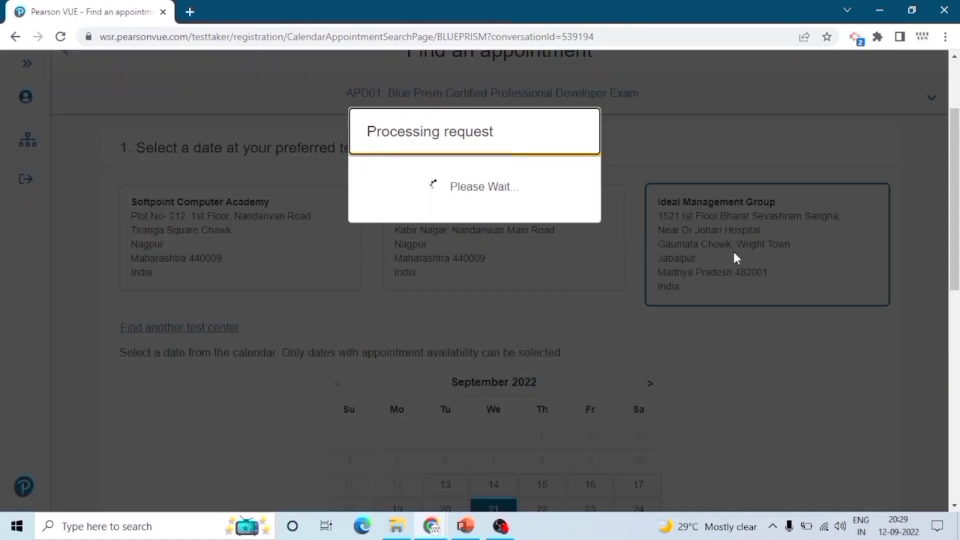
scroll(603, 410, down, 3)
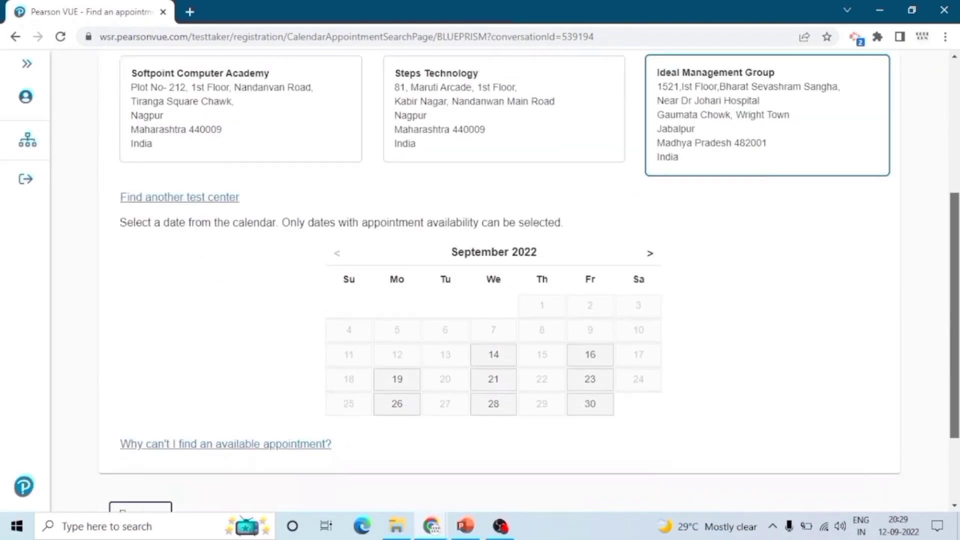
scroll(877, 343, down, 2)
click(495, 250)
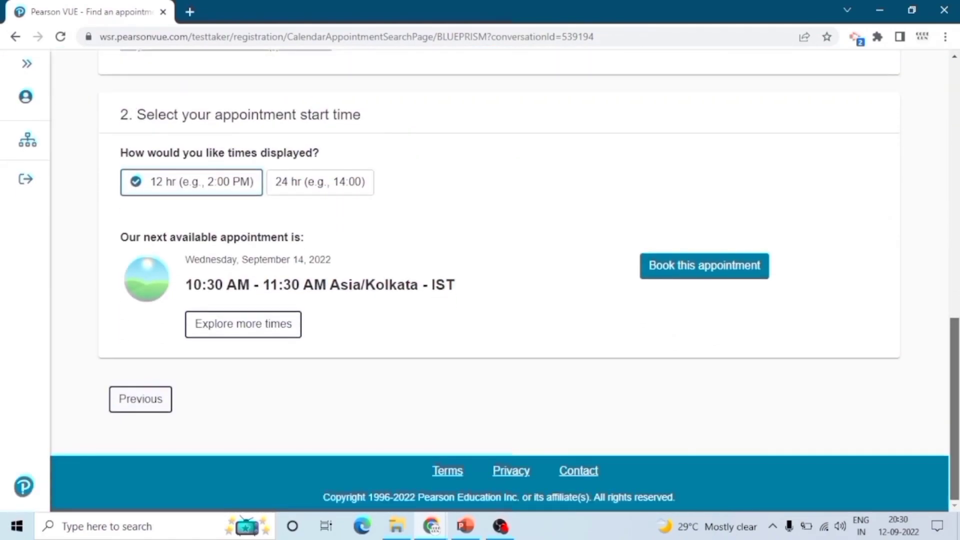
click(674, 274)
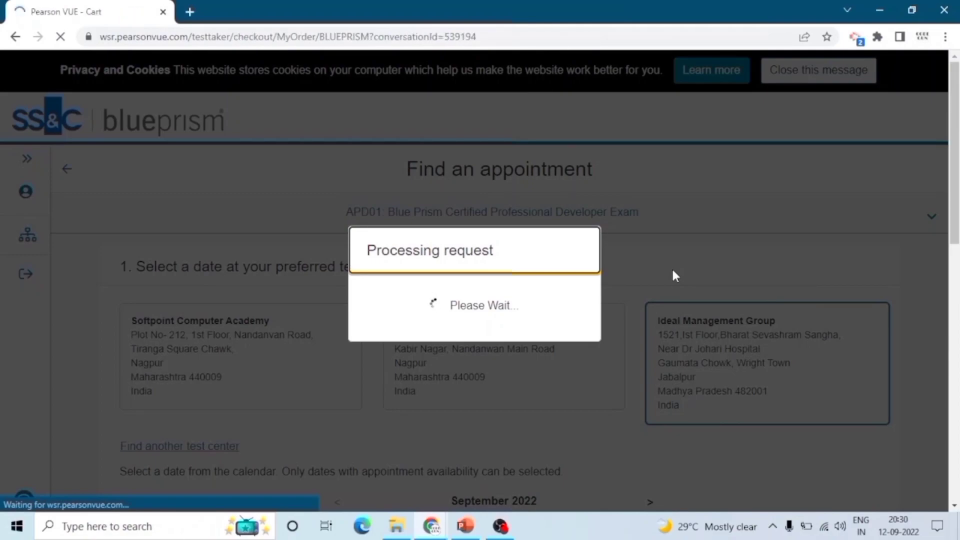
Proceed to checkout with the USD 150.00 APD01 exam booking in the cart
scroll(671, 274, down, 4)
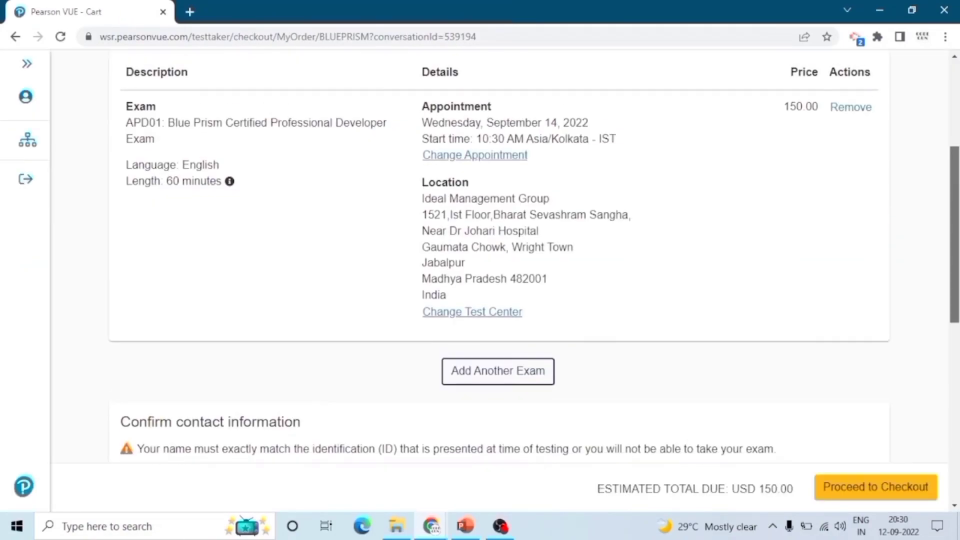
click(883, 485)
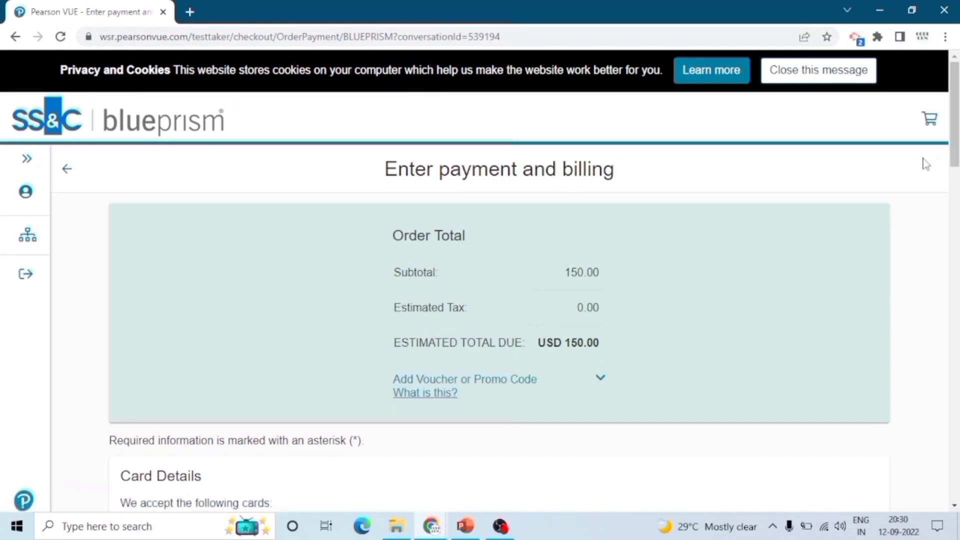
drag(957, 129, 957, 185)
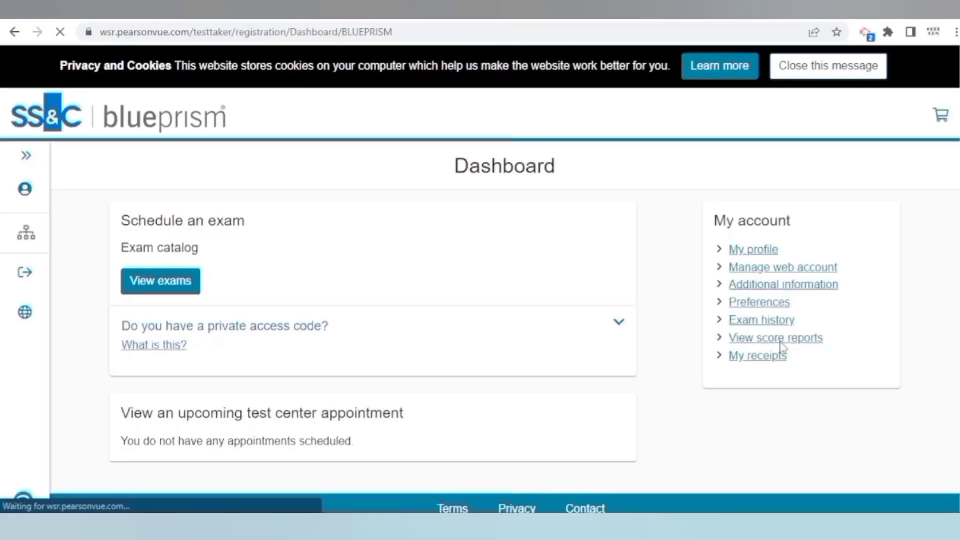
Open the score reports list and view the 2019 AD01 exam report showing 87% and Pass
click(767, 340)
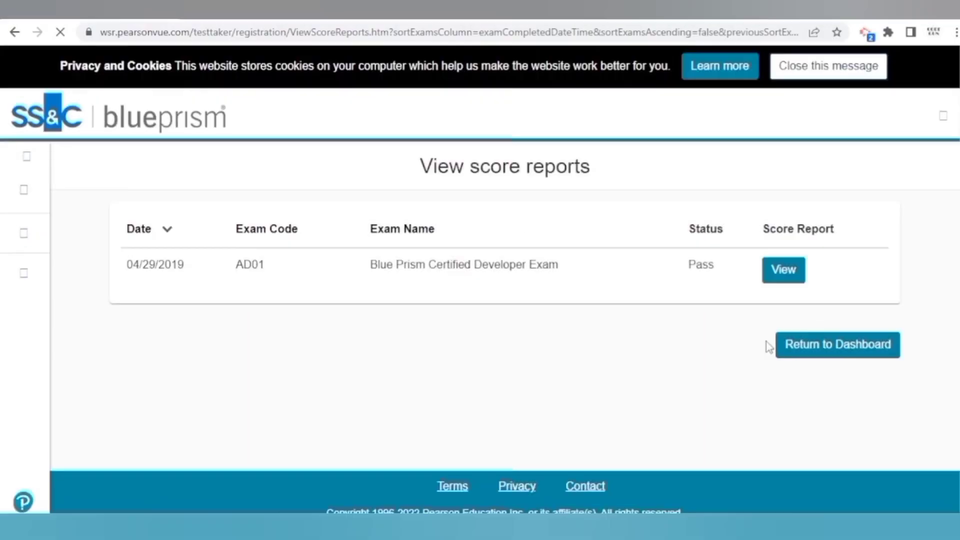
click(780, 271)
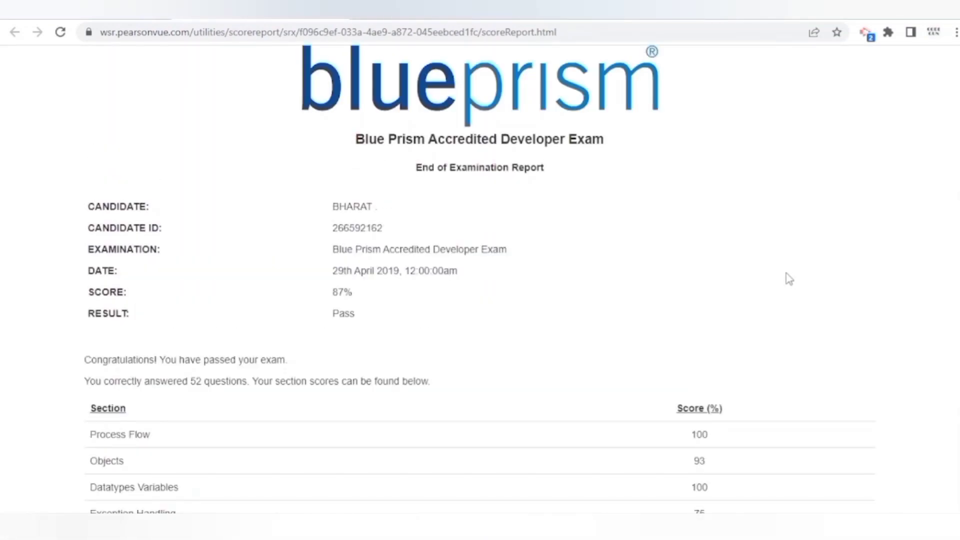
scroll(788, 279, down, 3)
scroll(788, 279, up, 2)
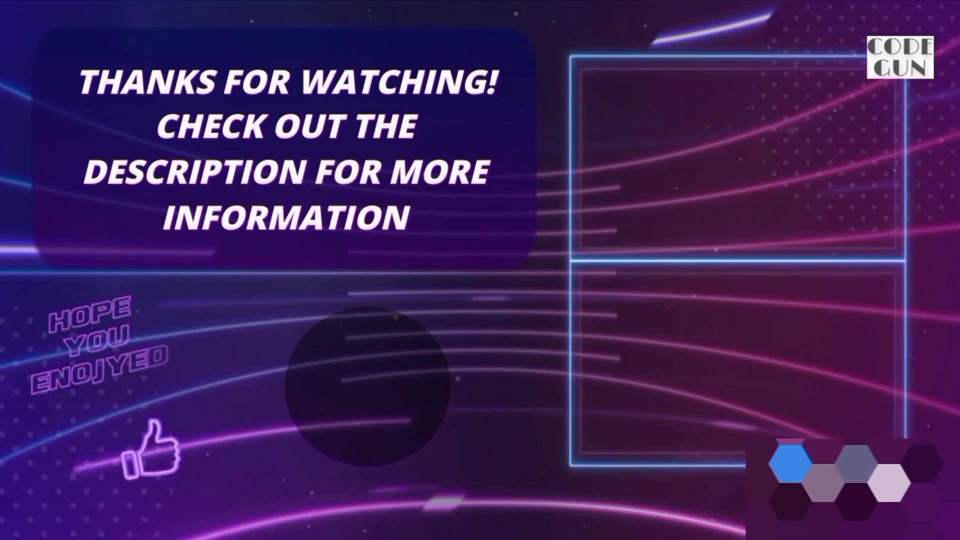